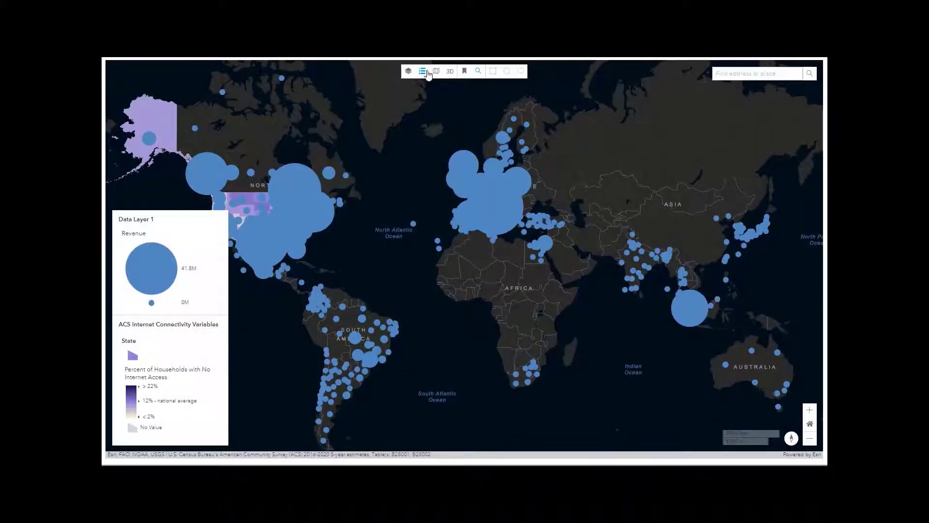
Replace the legend with the layer list and expand the settings of Data Layer 1.
click(428, 72)
click(408, 71)
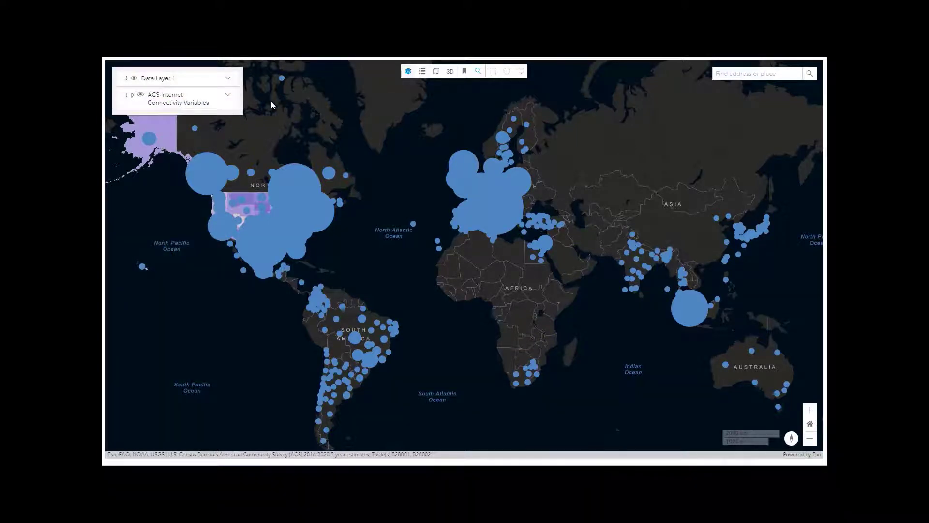
click(227, 79)
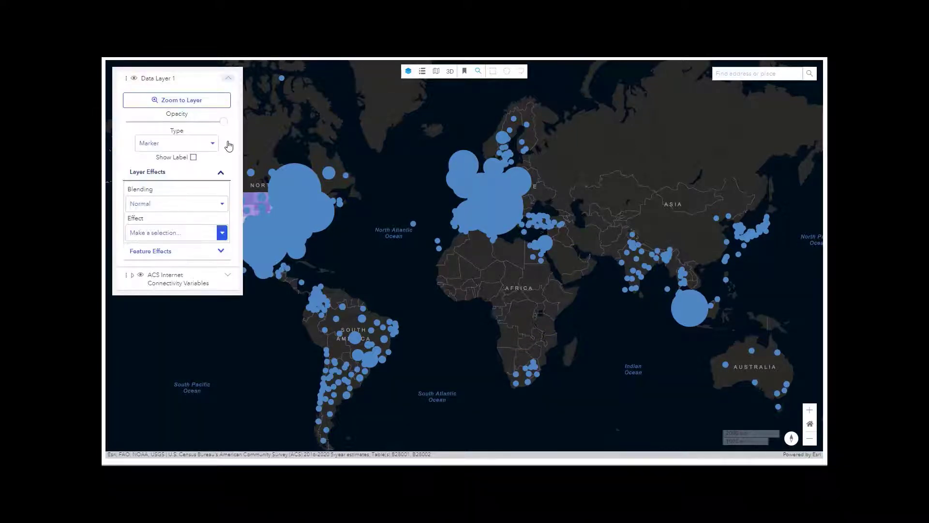
Try the Color burn blending mode and then Hard light on Data Layer 1, inspecting the map.
click(222, 206)
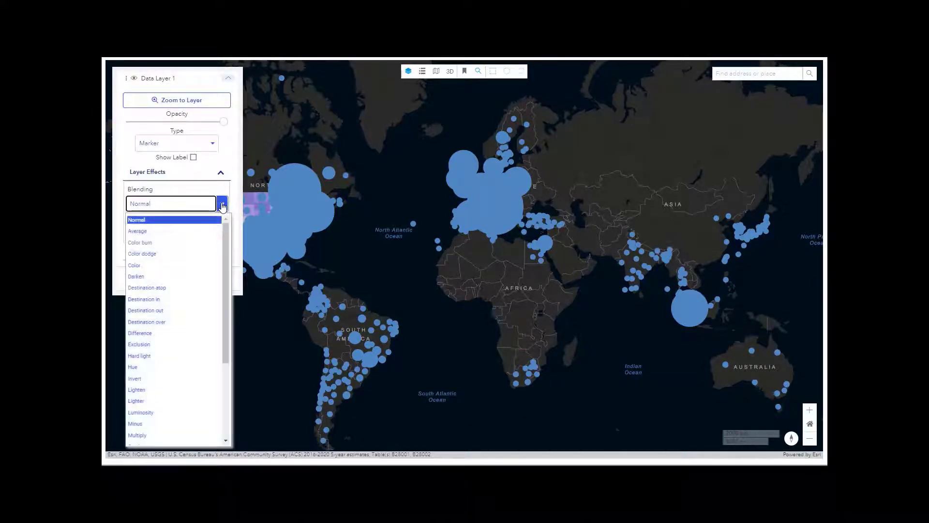
click(169, 242)
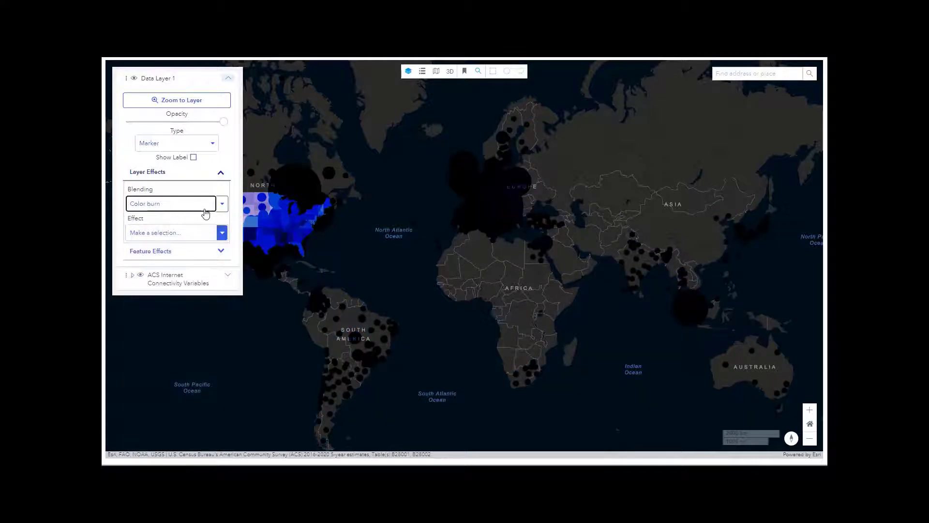
click(223, 204)
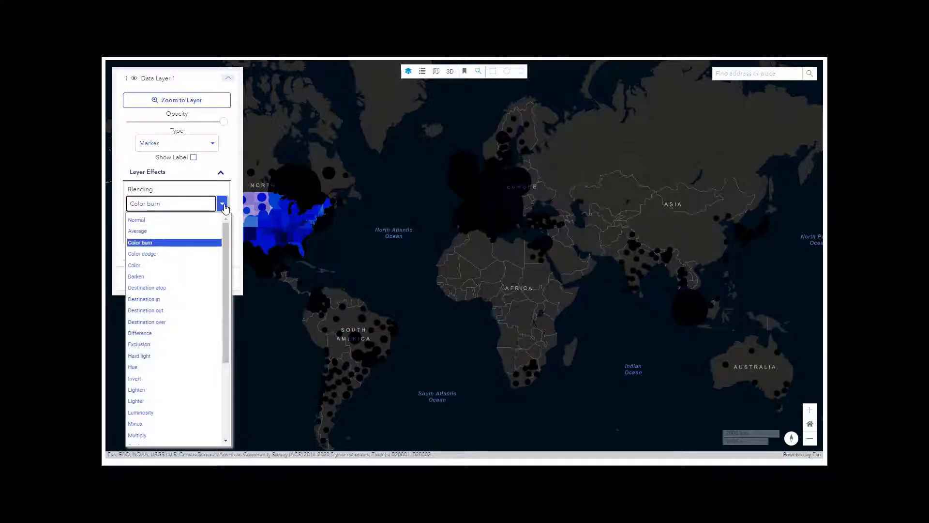
click(150, 356)
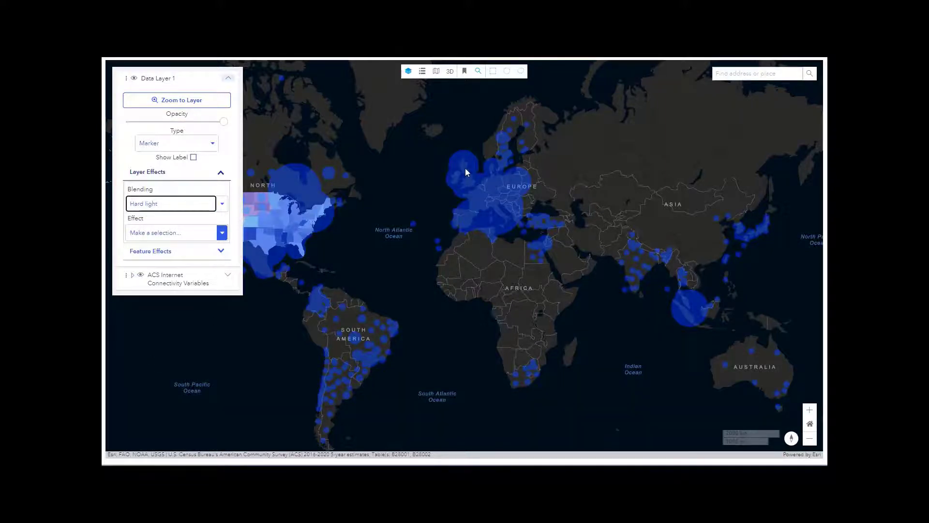
scroll(465, 168, up, 3)
scroll(317, 273, down, 4)
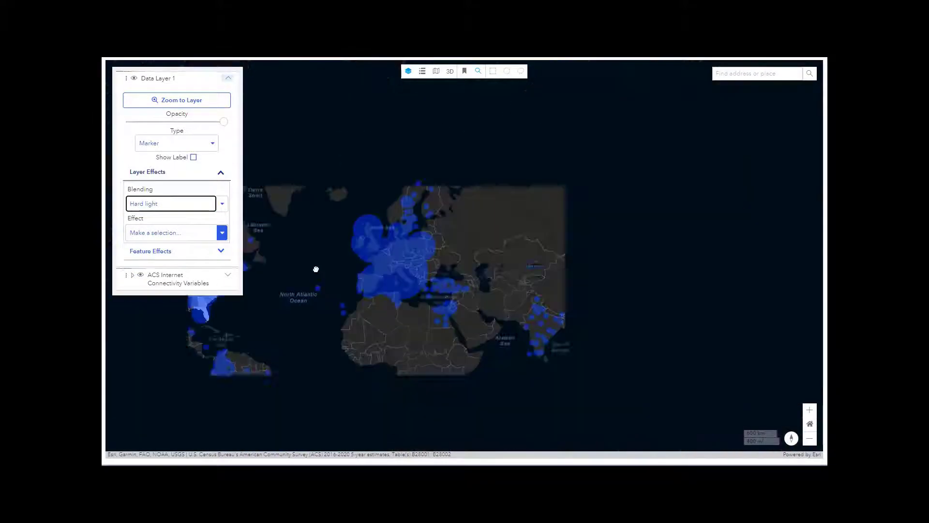
drag(286, 284, 399, 253)
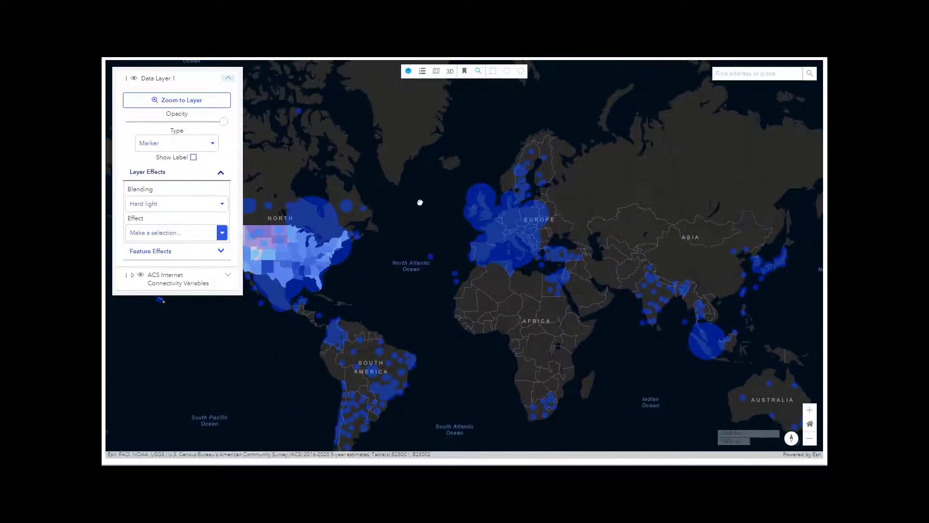
Set the blending of Data Layer 1 back to Normal and collapse its layer effects.
click(221, 204)
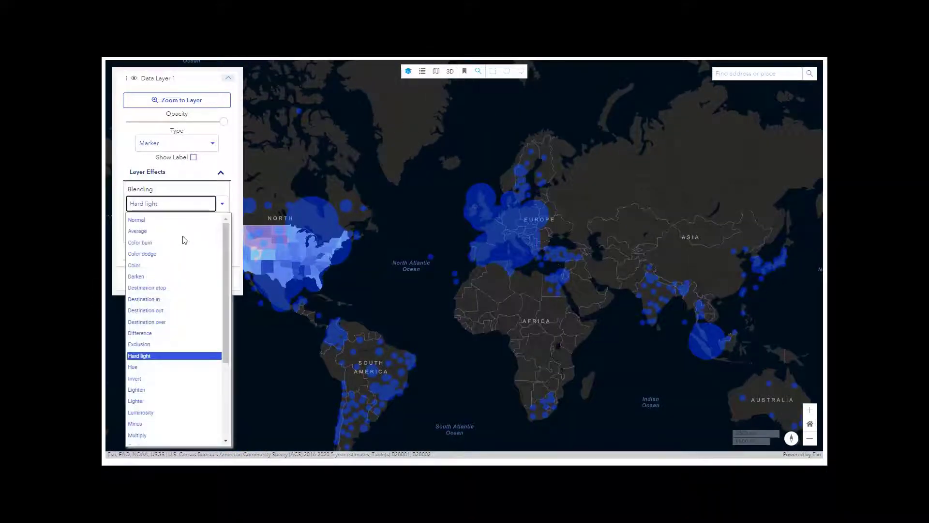
click(161, 217)
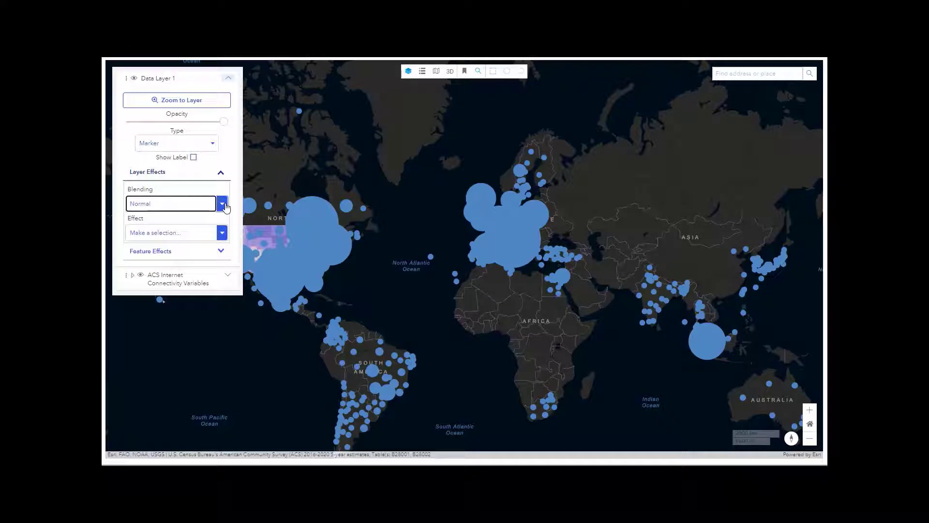
click(221, 173)
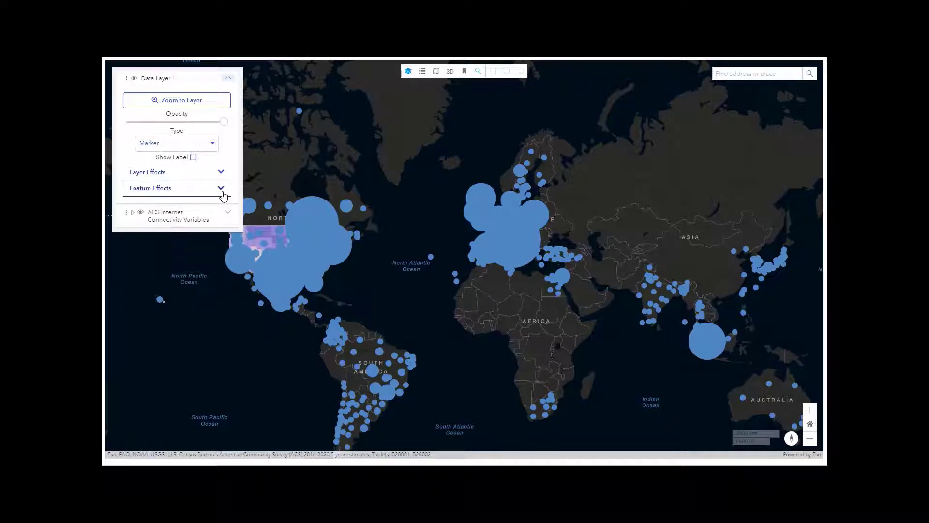
Set the feature effects filter of Data Layer 1 to Revenue greater than or equal to about 3.3 million.
click(221, 188)
scroll(222, 195, down, 2)
click(211, 173)
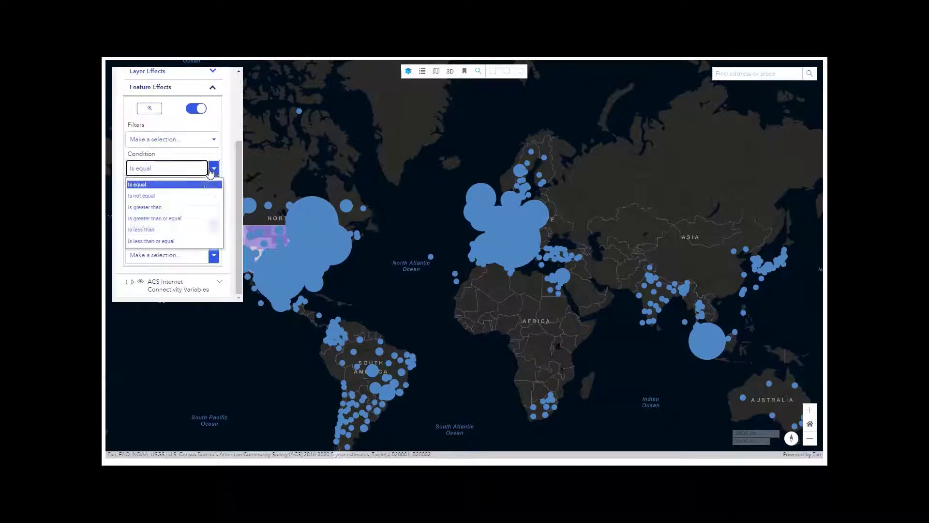
click(213, 167)
click(214, 140)
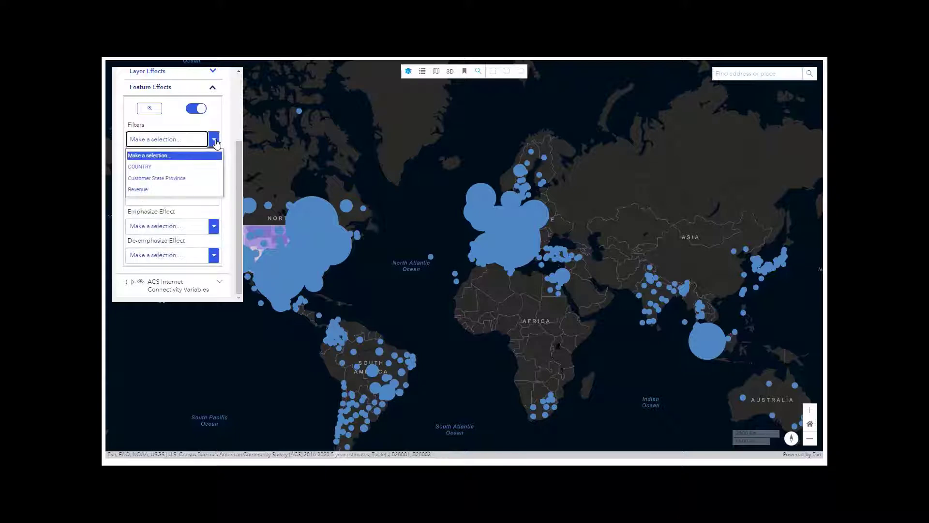
click(194, 189)
click(214, 168)
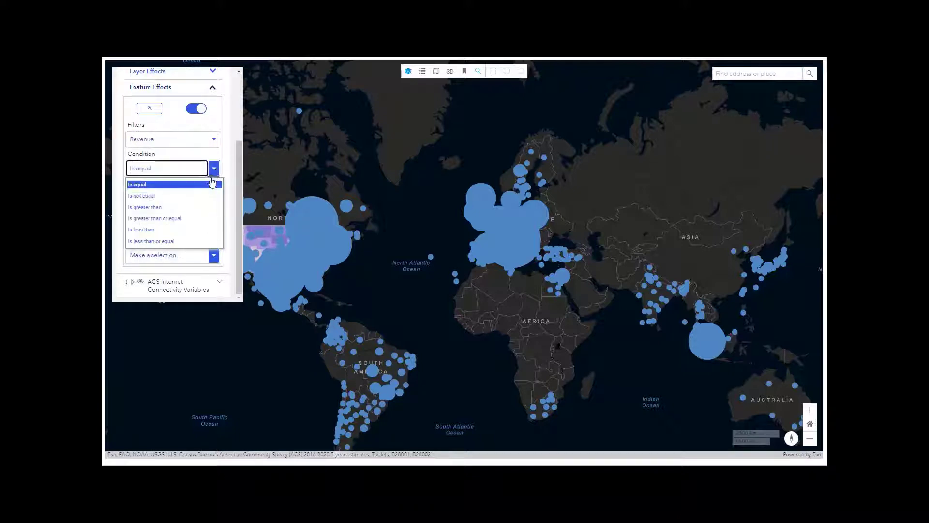
click(184, 220)
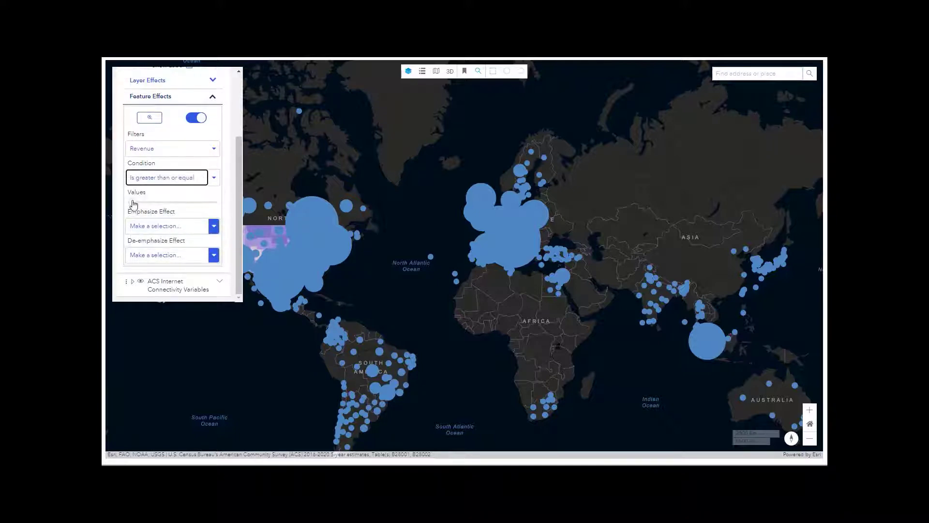
mouse_move(133, 203)
drag(134, 203, 143, 203)
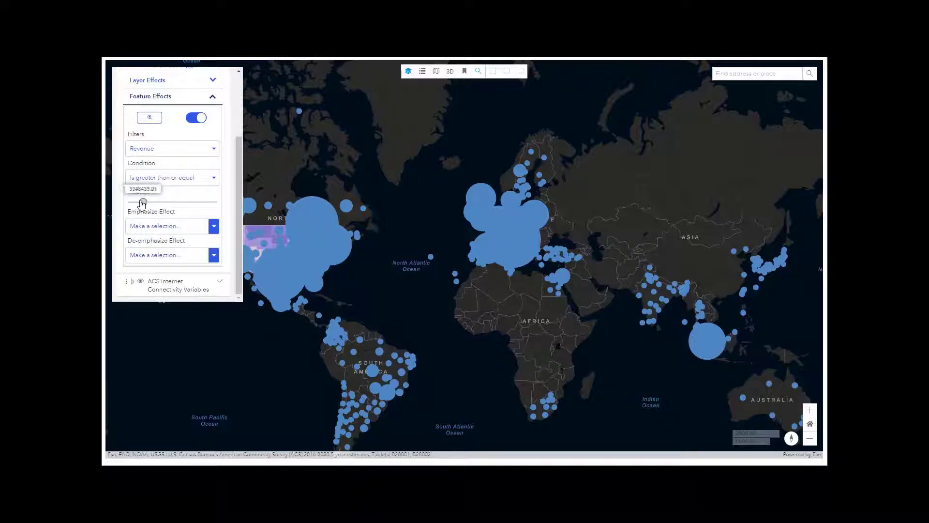
Apply the Embolden emphasize effect and the Grayscale de-emphasize effect to Data Layer 1.
click(214, 228)
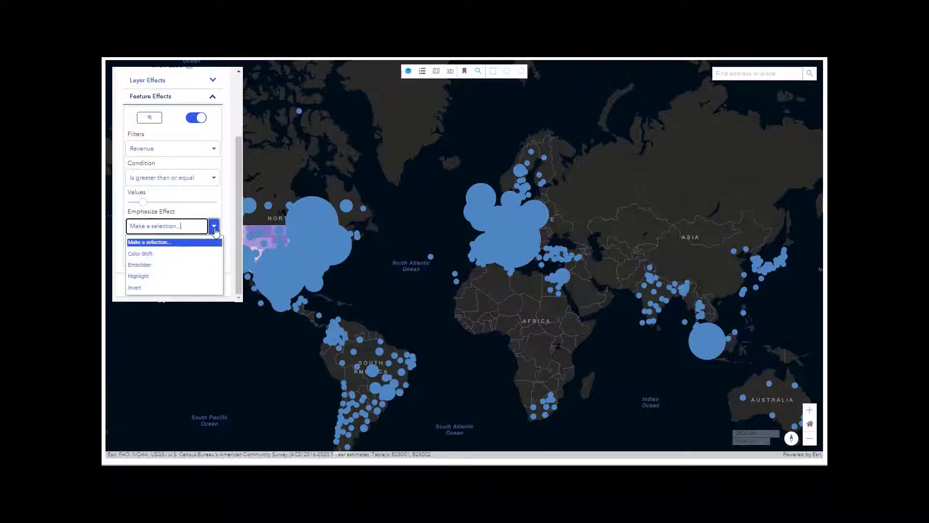
click(177, 265)
click(213, 261)
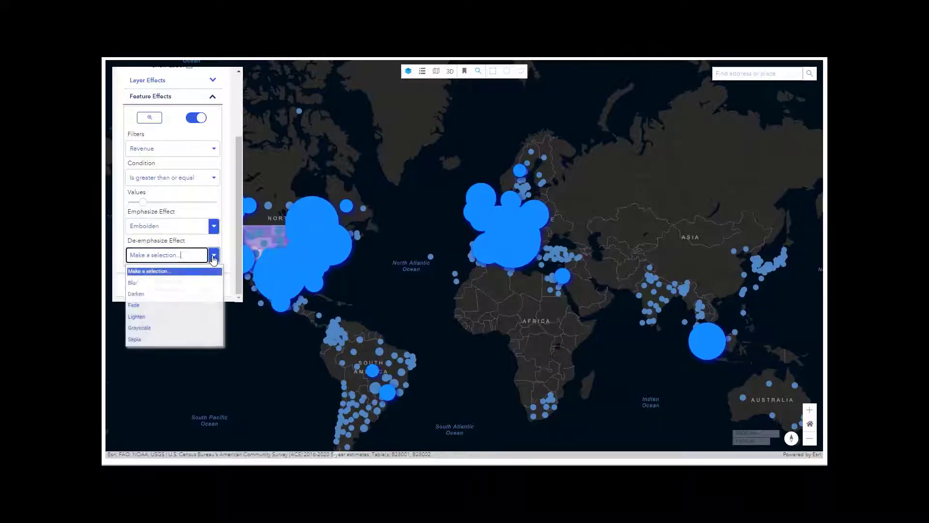
click(161, 331)
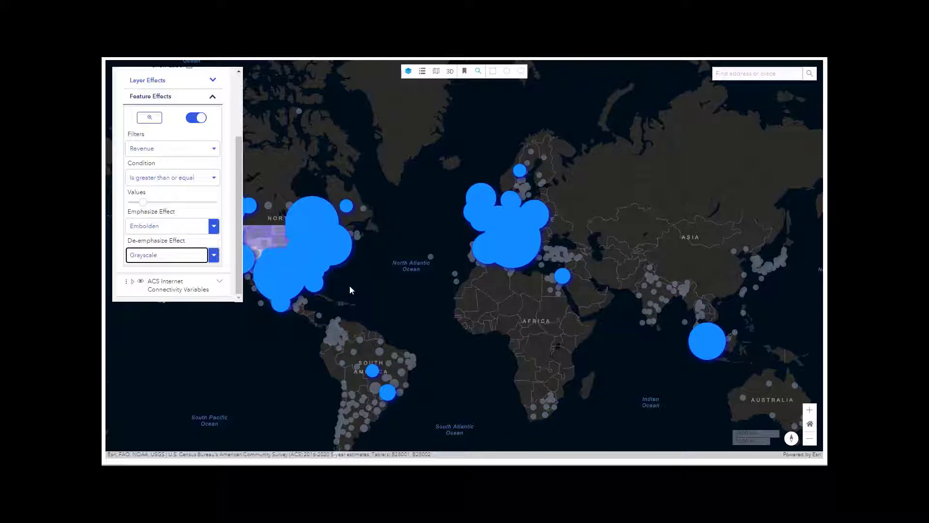
Try Invert as the emphasize effect of Data Layer 1 and view the map.
click(253, 236)
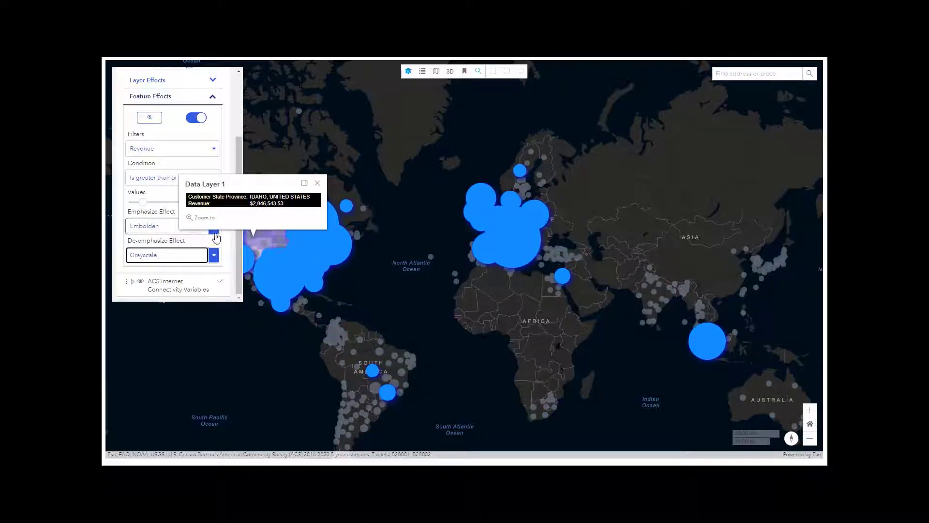
click(215, 237)
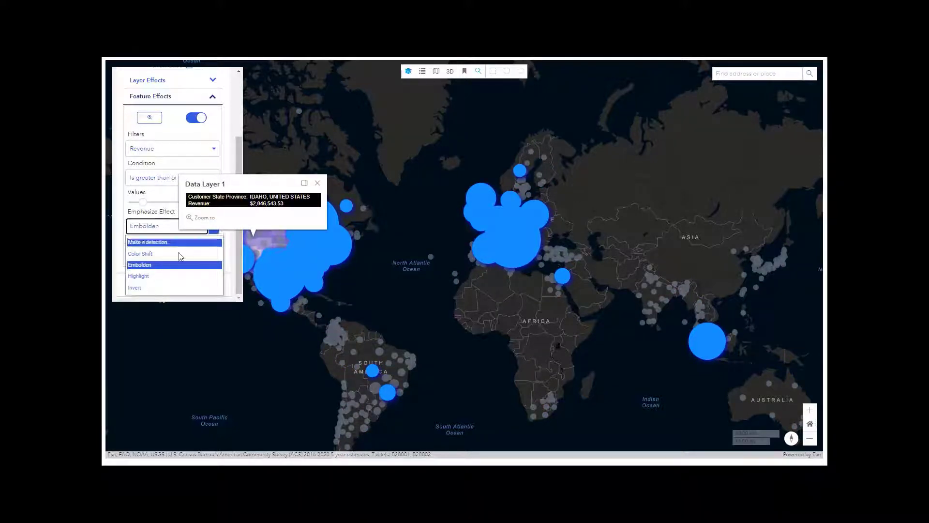
click(141, 289)
drag(166, 351, 209, 340)
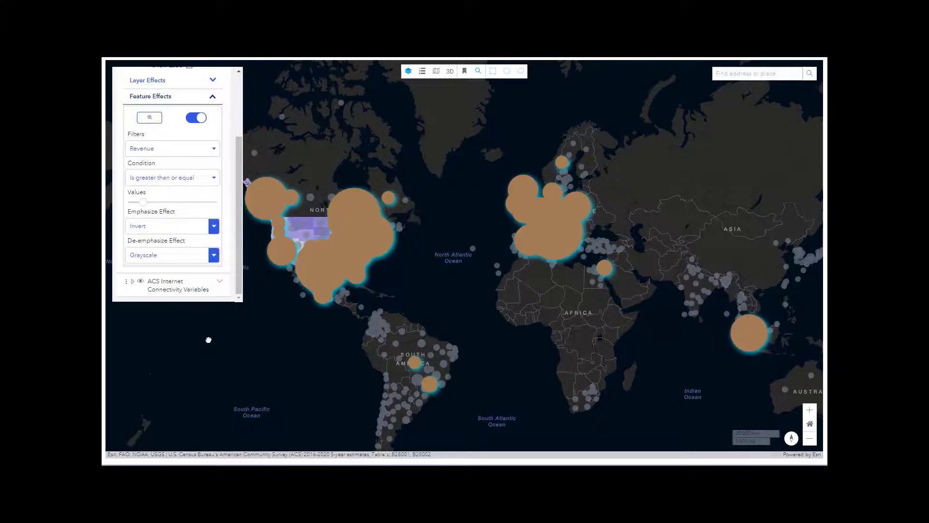
Set the emphasize effect of Data Layer 1 to Color Shift and collapse the layer's settings.
click(211, 233)
click(178, 260)
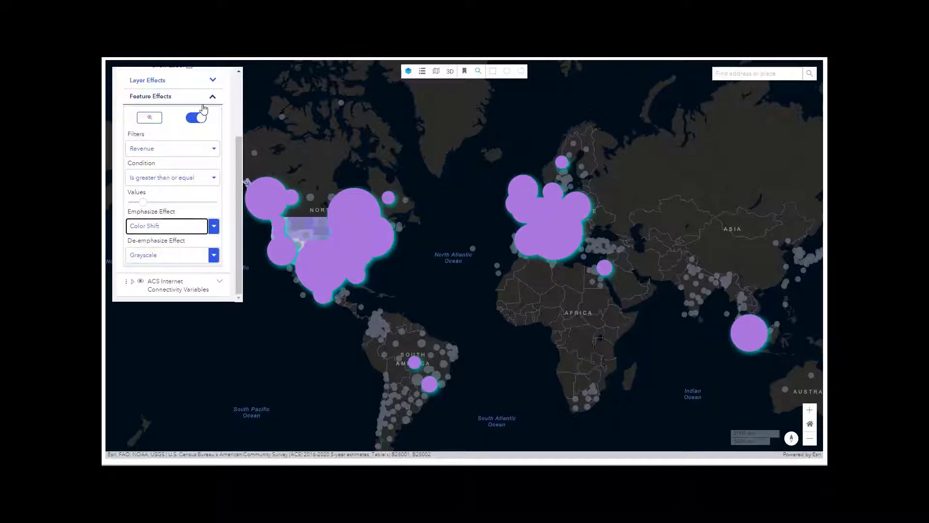
scroll(221, 160, up, 4)
click(220, 79)
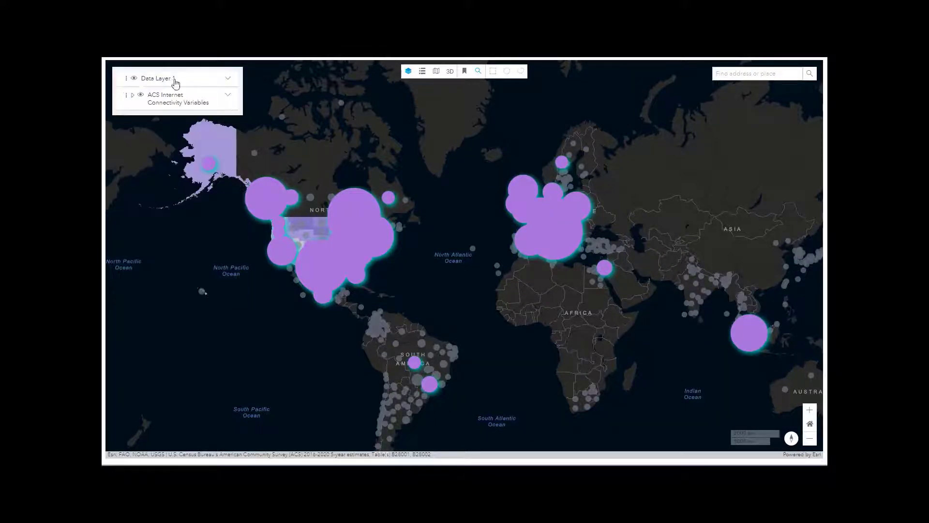
Hide Data Layer 1 and bring the contiguous United States into view on the map.
click(135, 78)
scroll(310, 259, up, 2)
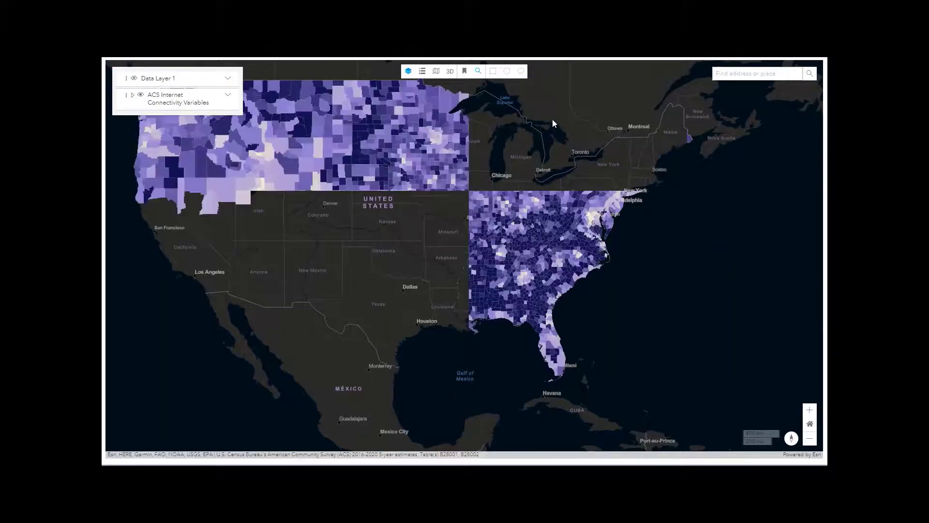
drag(545, 127, 543, 144)
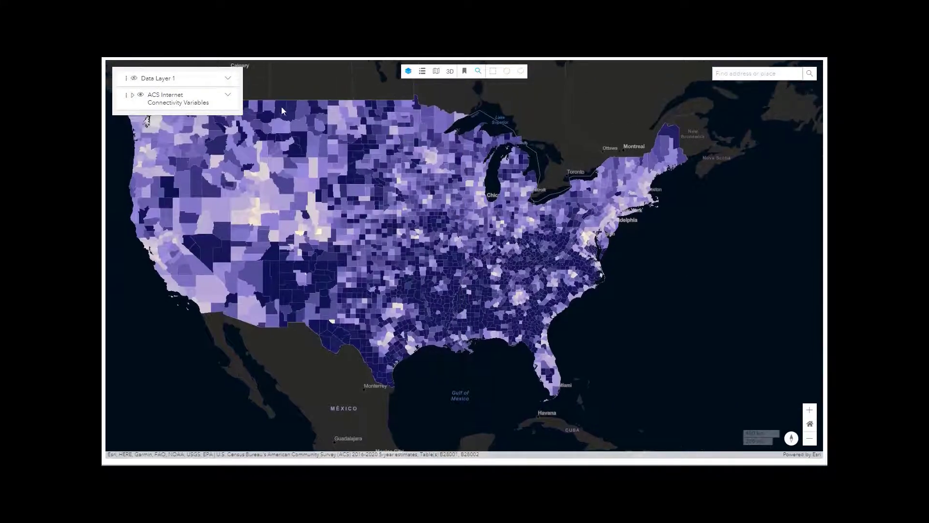
Open the feature effects settings of the County sublayer in ACS Internet Connectivity Variables.
click(228, 96)
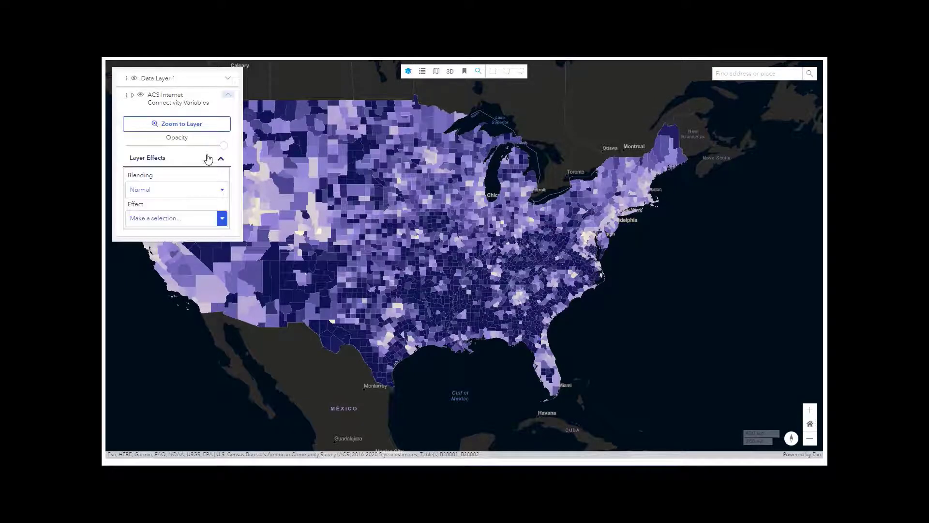
click(228, 95)
click(133, 95)
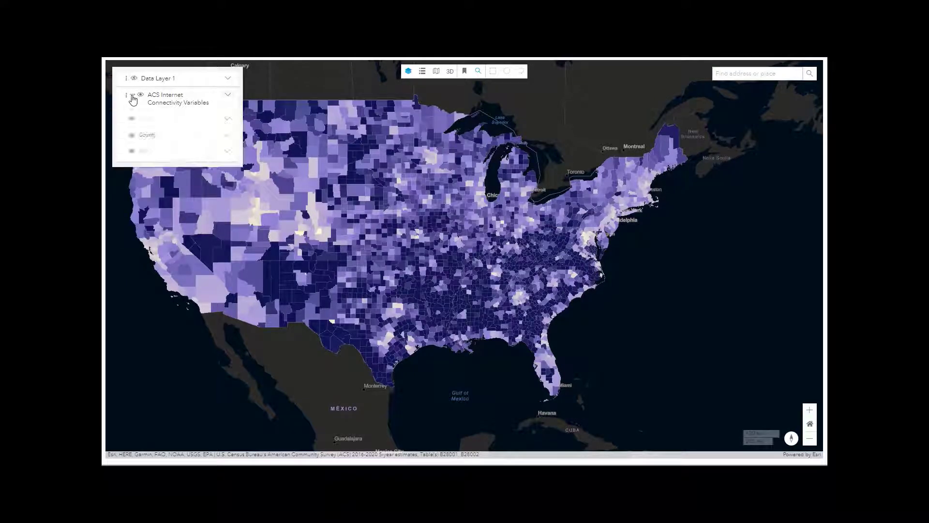
click(228, 137)
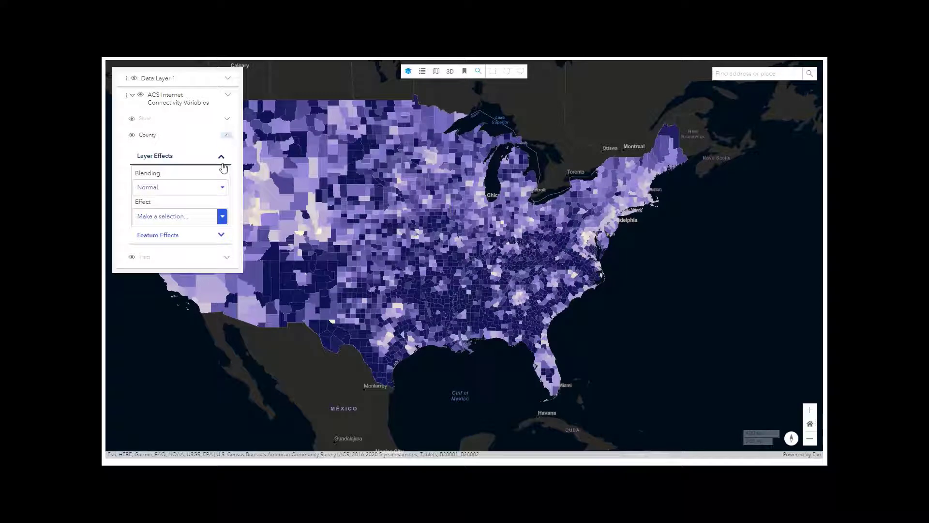
click(221, 235)
scroll(202, 221, down, 3)
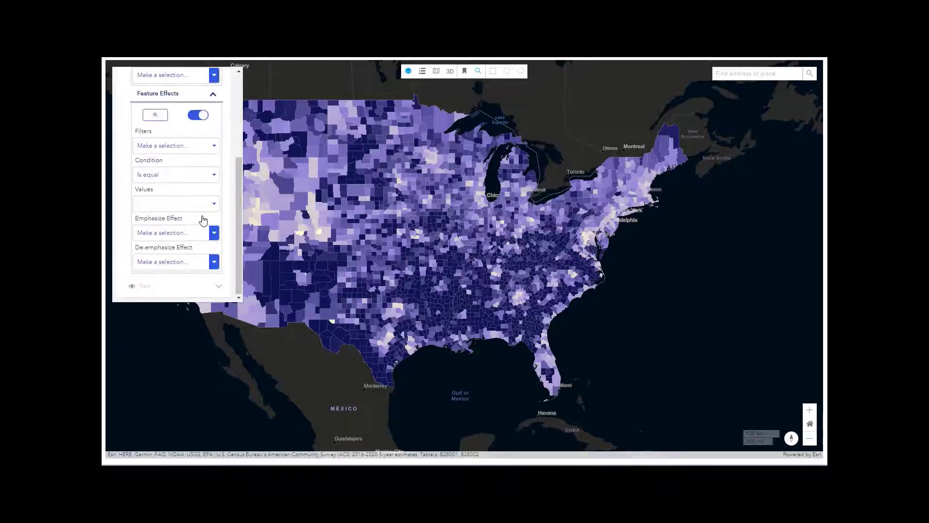
Filter the County feature effects by Percent of Households with No Internet Access, greater than or equal to a lower, roughly mid-range threshold.
click(212, 150)
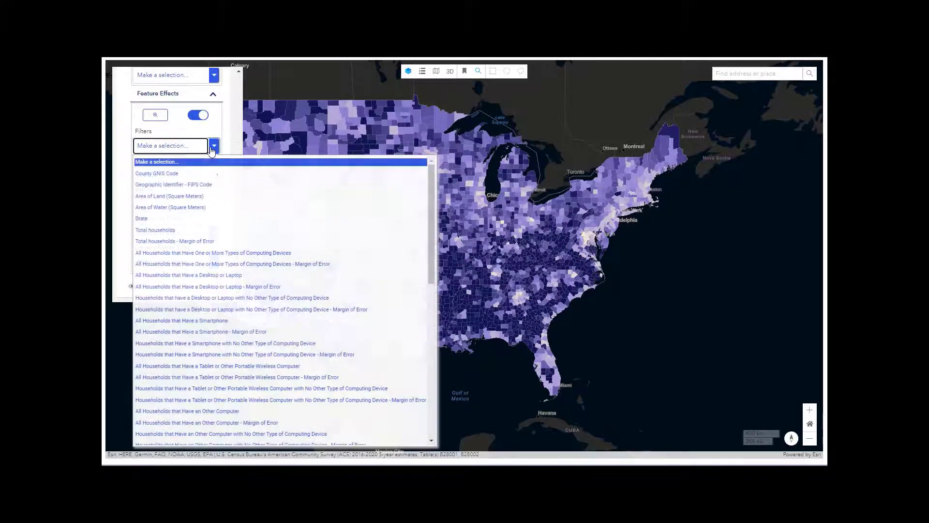
scroll(240, 229, down, 8)
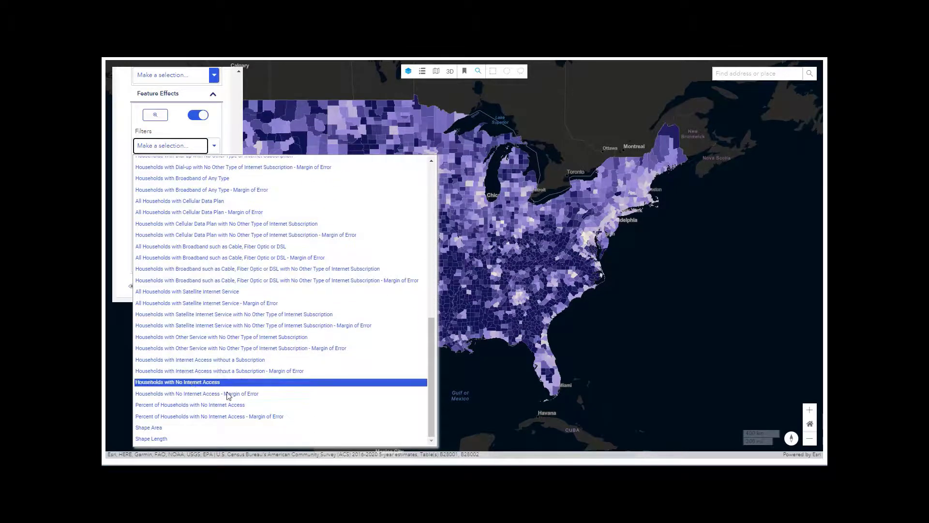
click(219, 407)
click(214, 174)
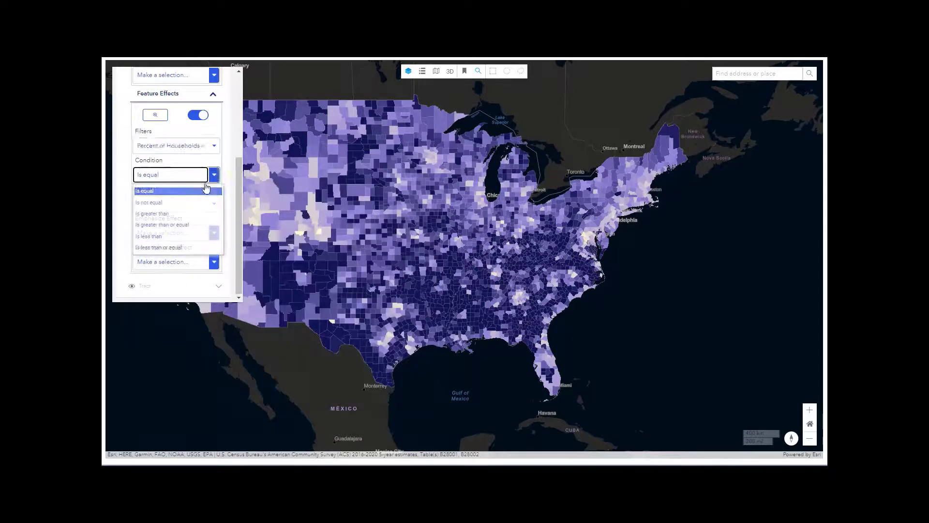
click(182, 226)
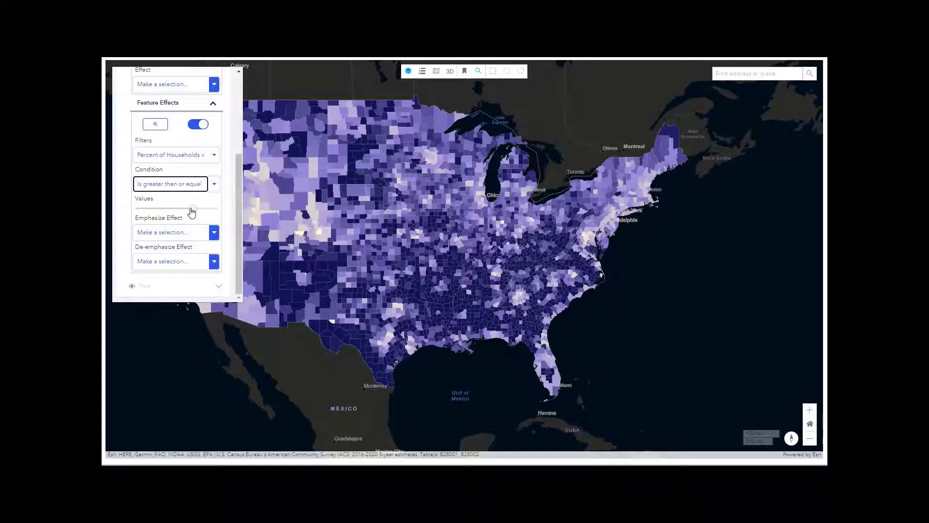
mouse_move(191, 209)
mouse_down()
mouse_move(164, 208)
mouse_move(173, 207)
mouse_up()
Set the County emphasize effect to Embolden and the de-emphasize effect to Sepia.
click(213, 233)
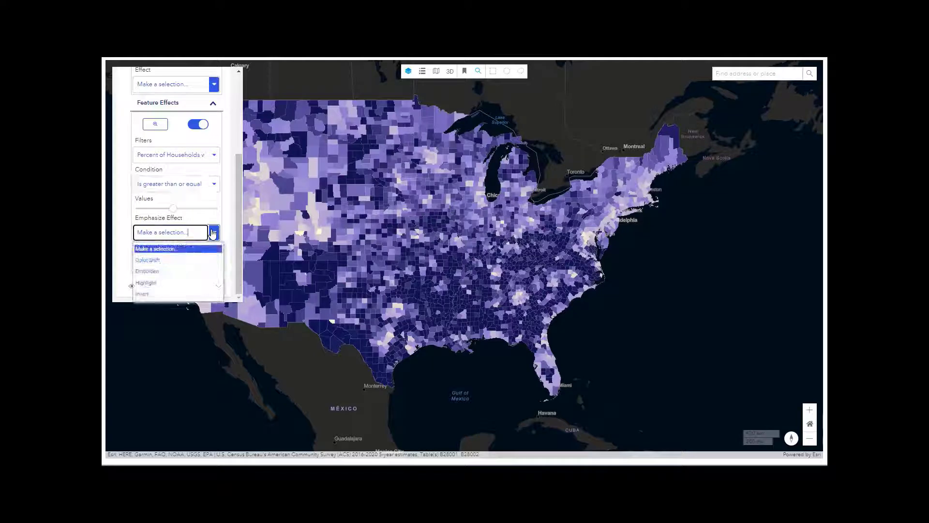
click(182, 270)
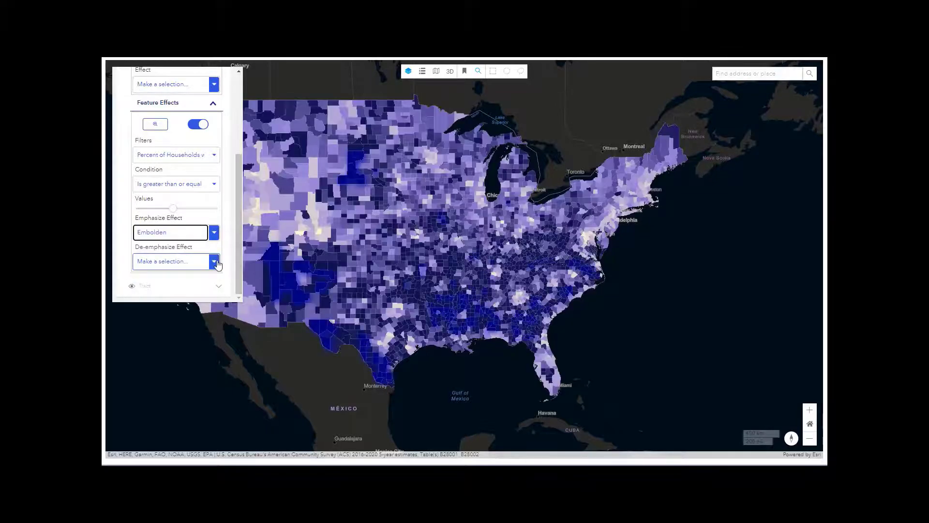
click(214, 262)
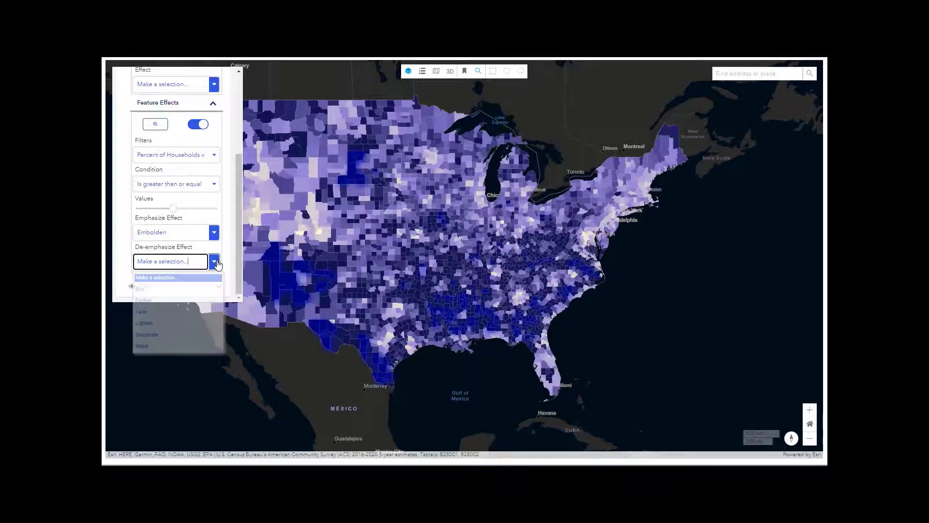
click(165, 346)
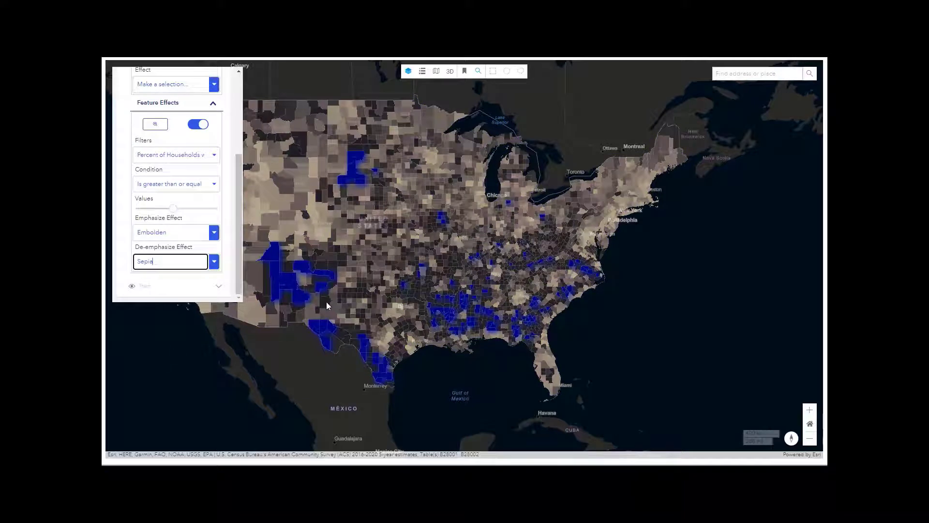
drag(280, 226, 421, 247)
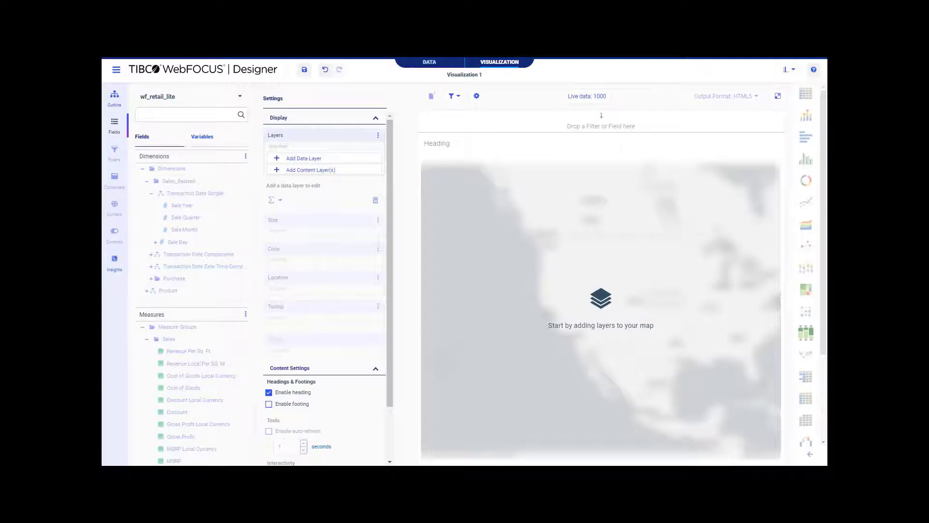
Add a proportional layer named Data Layer 1 to the map and assign Customer Country as its location.
click(359, 163)
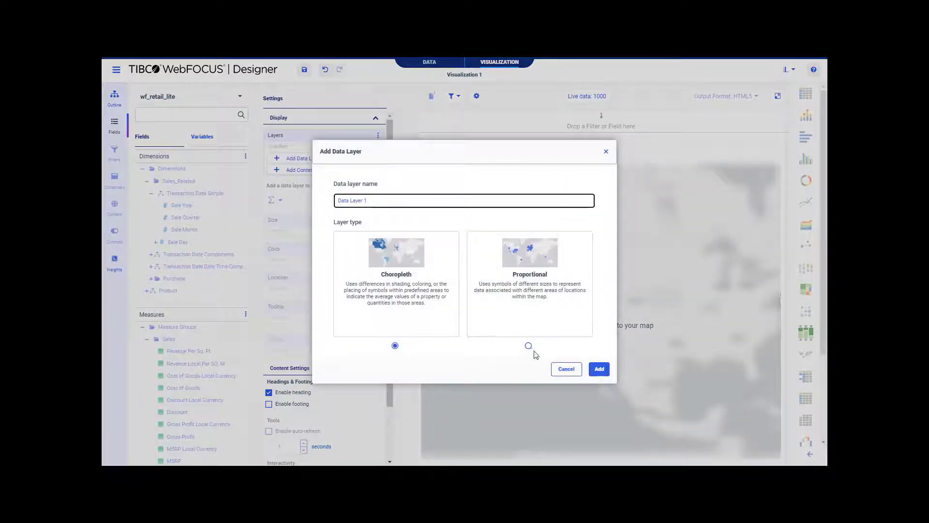
click(596, 369)
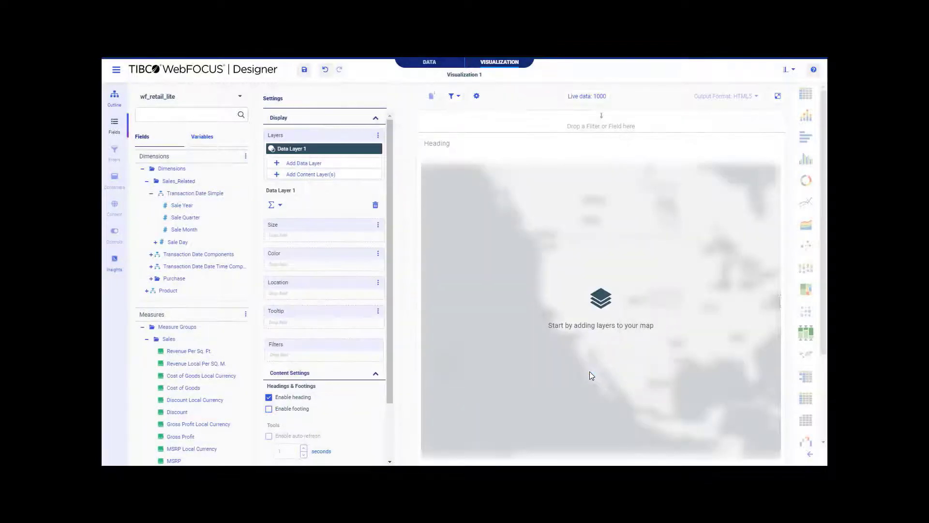
scroll(220, 229, down, 1)
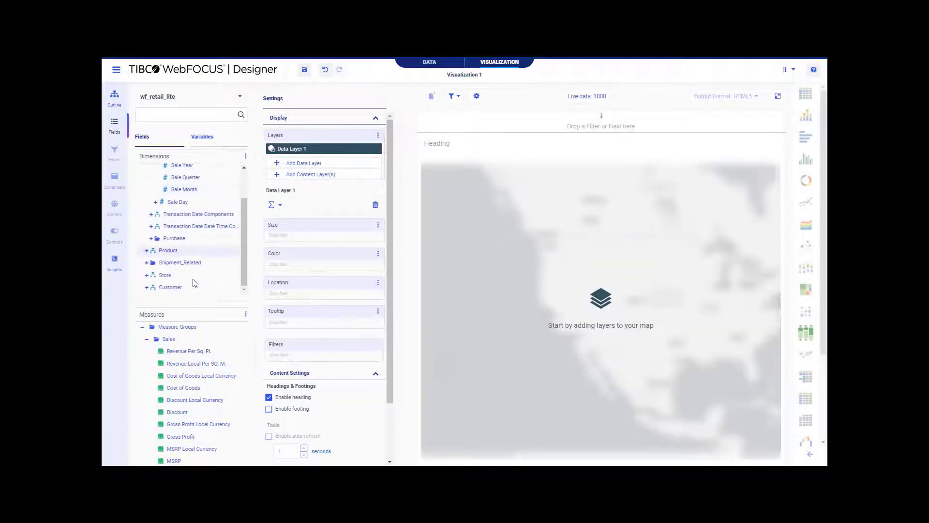
click(147, 287)
scroll(179, 259, down, 2)
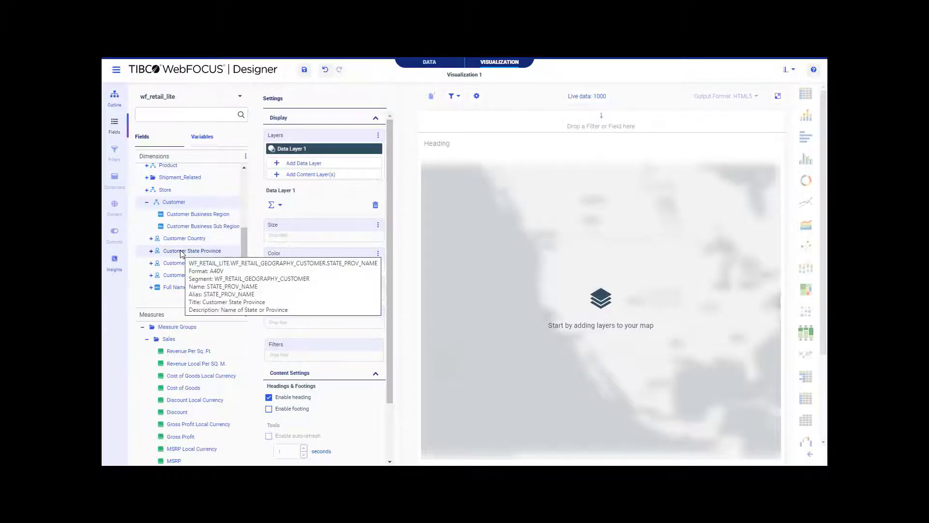
double_click(188, 239)
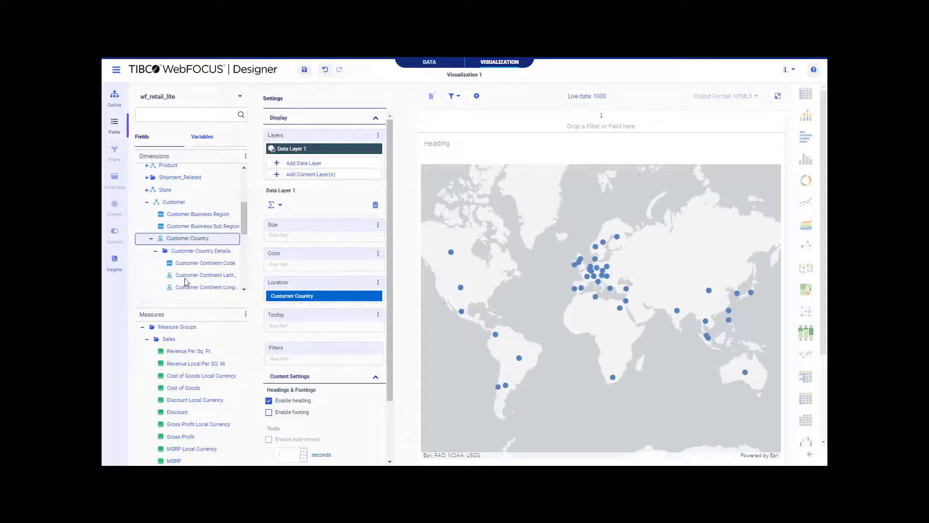
Size the Data Layer 1 markers by Quantity Sold and color them by Product Category.
scroll(182, 387, down, 3)
double_click(180, 410)
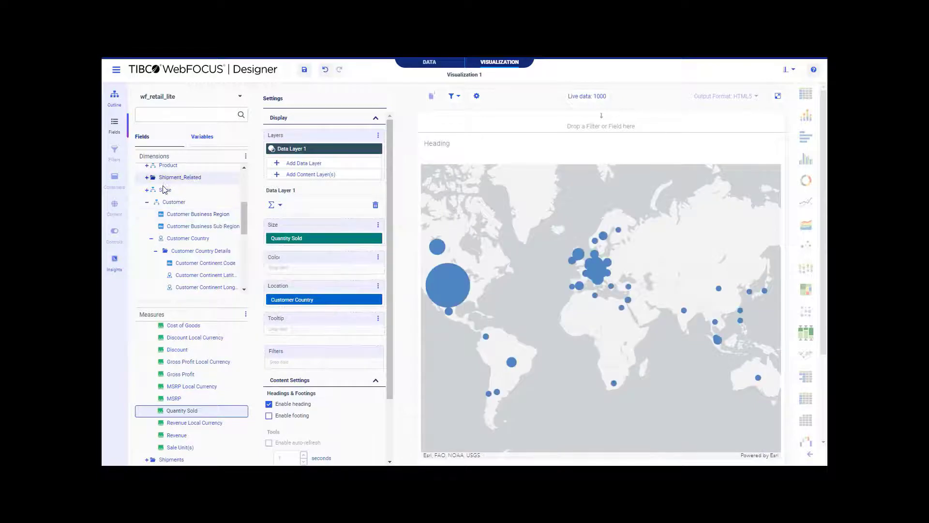
scroll(155, 267, up, 3)
click(146, 262)
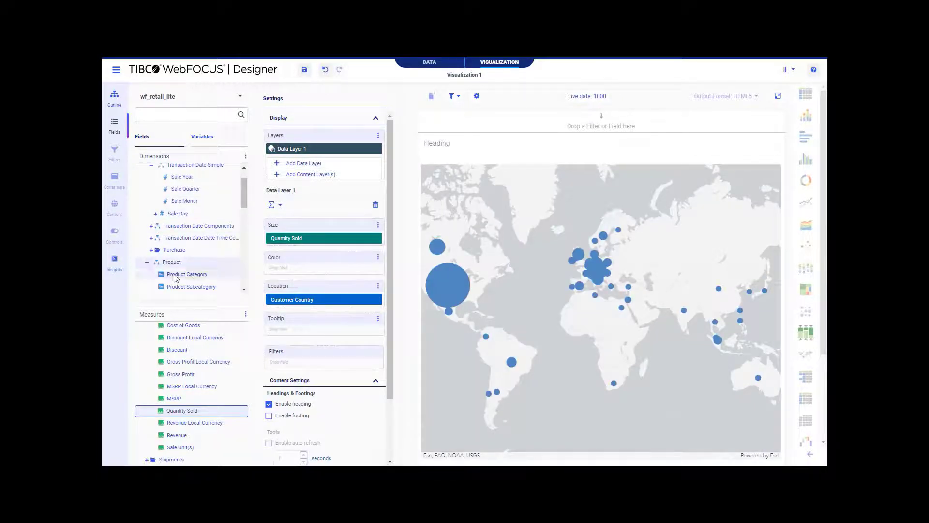
drag(184, 274, 293, 274)
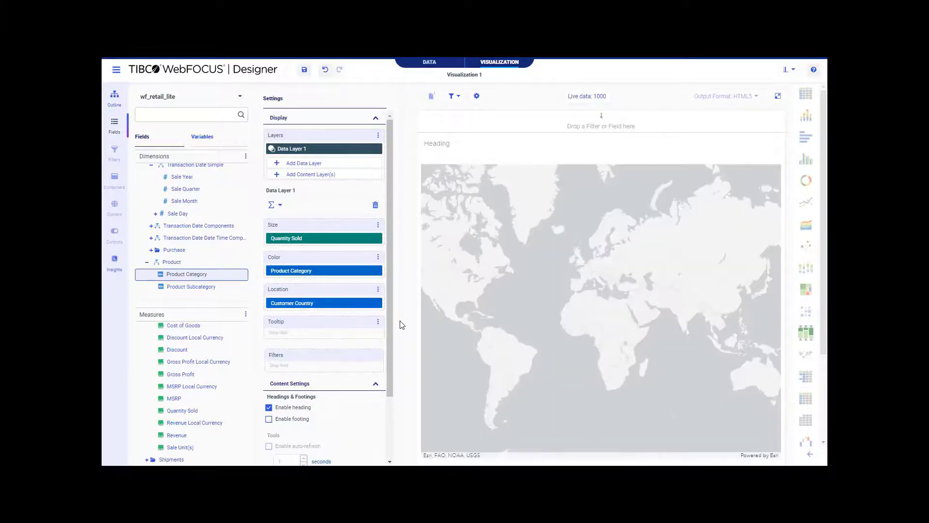
Examine the quantity sold per product category in the United States pie marker's pop-up.
drag(496, 313, 555, 314)
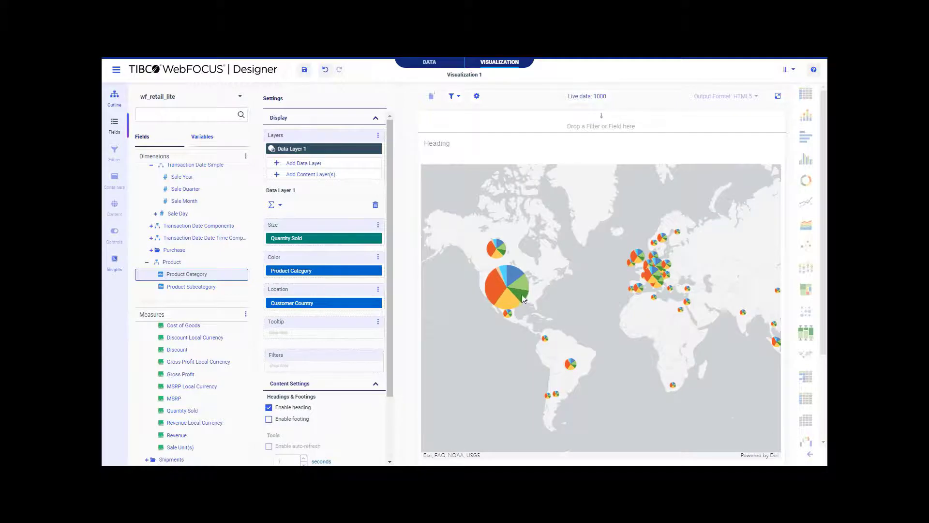
click(522, 298)
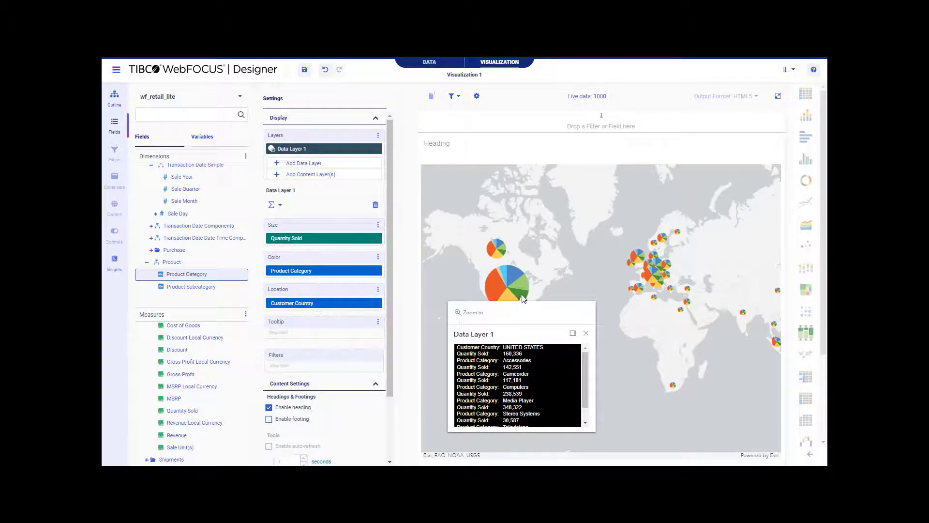
click(566, 276)
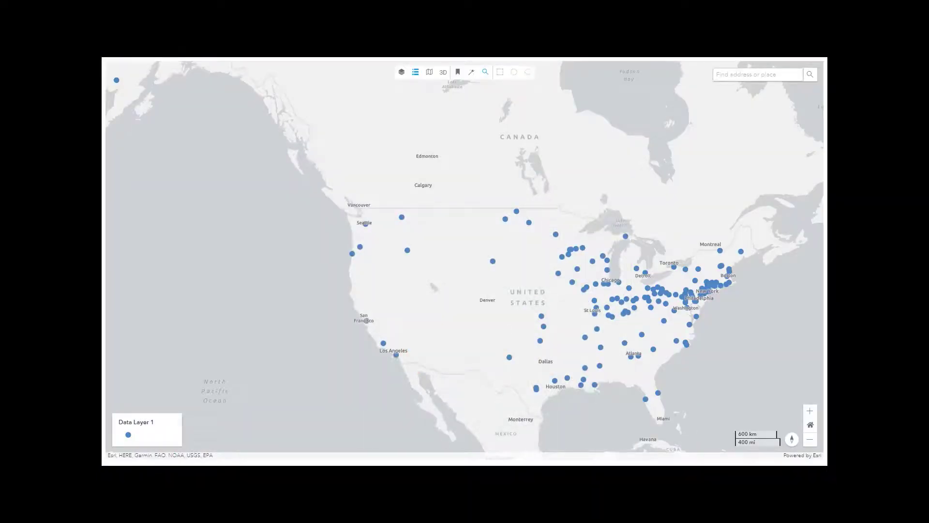
mouse_move(367, 513)
click(592, 454)
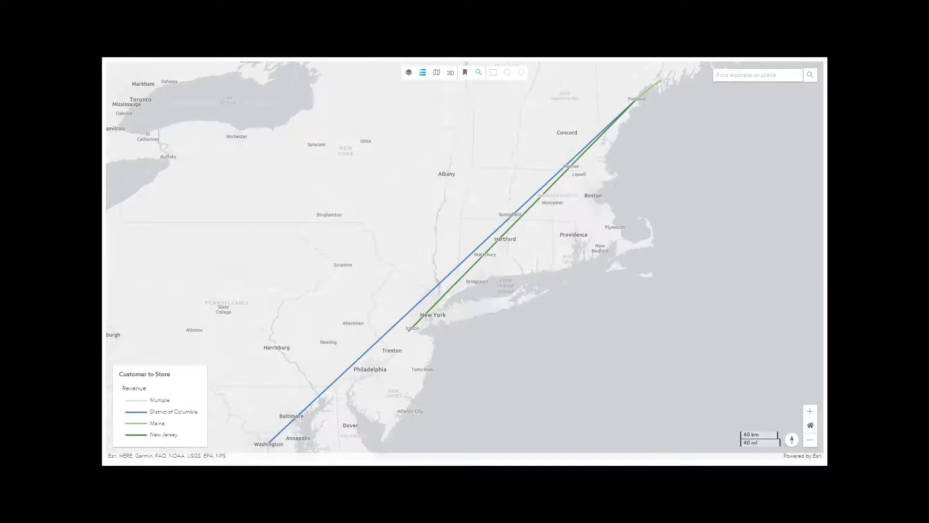
mouse_move(368, 513)
click(406, 455)
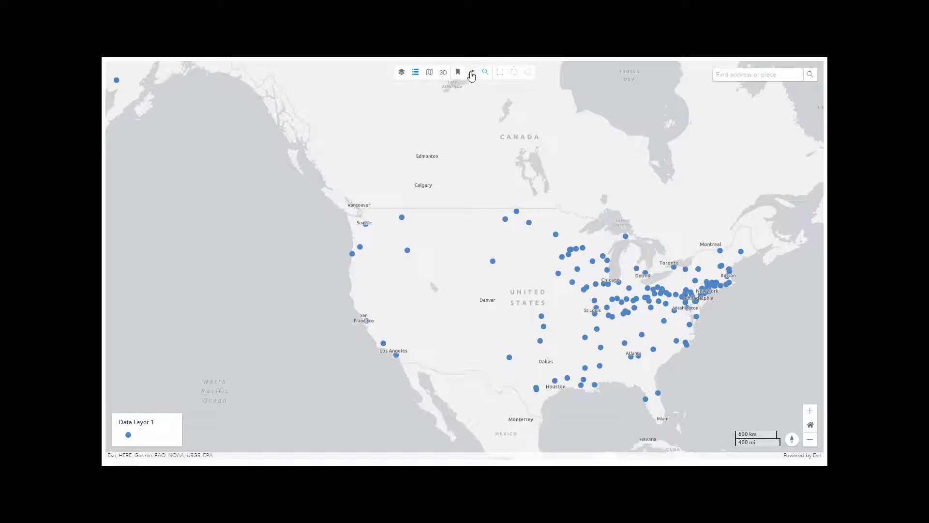
Generate the 60-minute driving-time area around Urbana, IL, USA (Champaign County).
click(471, 73)
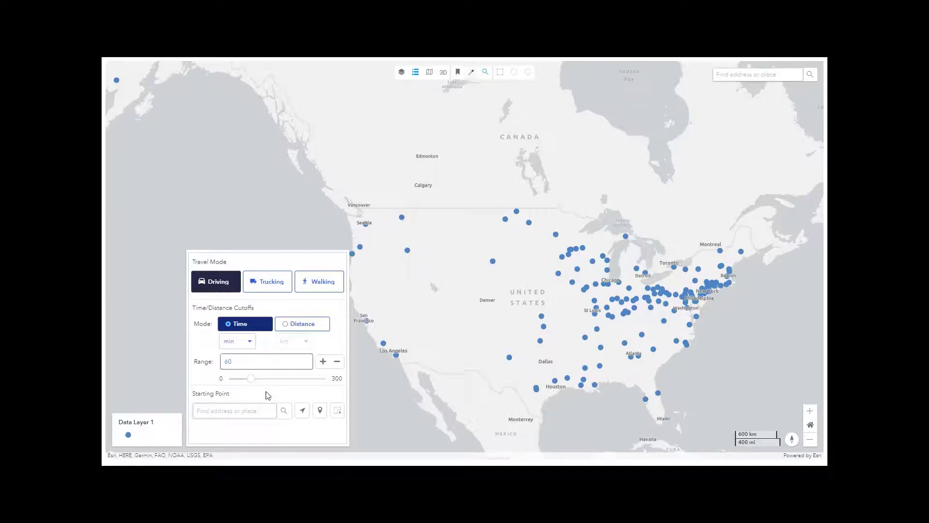
click(236, 405)
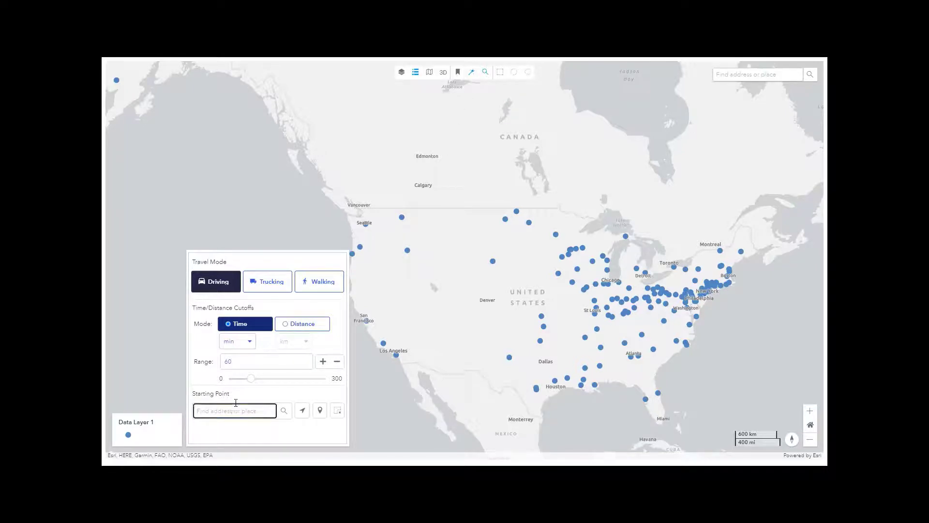
text(Urbana)
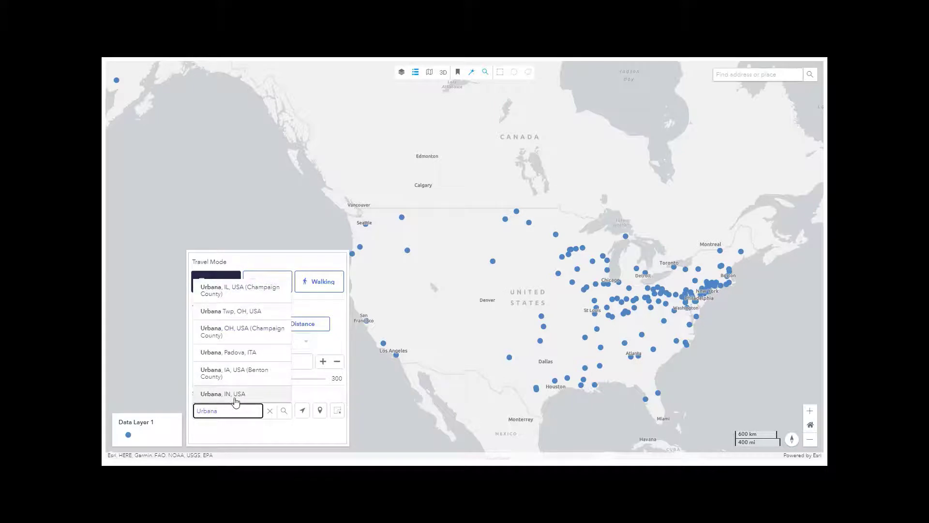
click(266, 289)
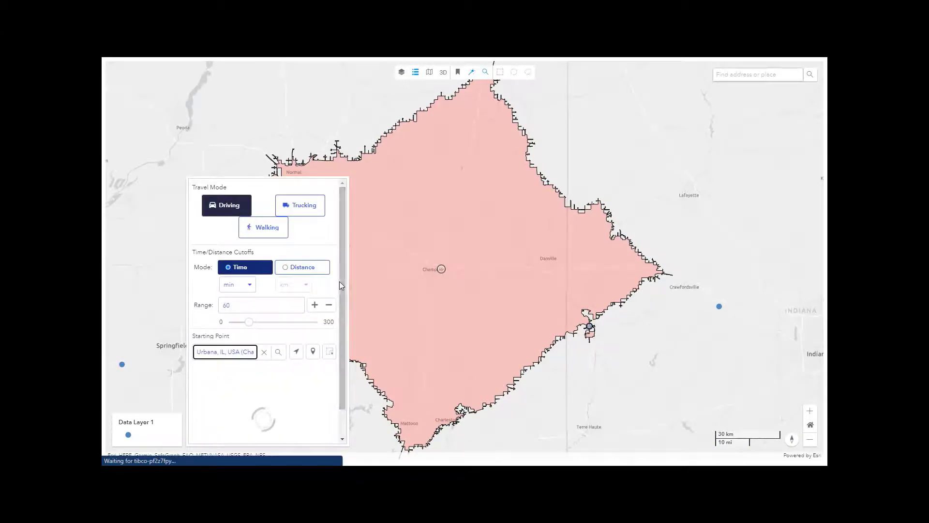
Set the driving-time range to 60 and 120 minutes, recalculate the areas around Urbana, and review the product category chart.
scroll(341, 284, down, 1)
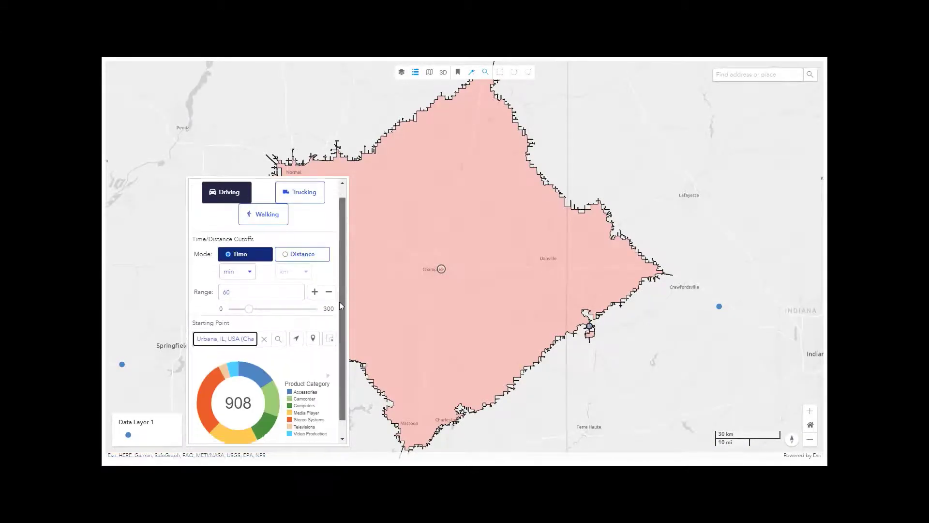
scroll(341, 290, up, 1)
click(241, 305)
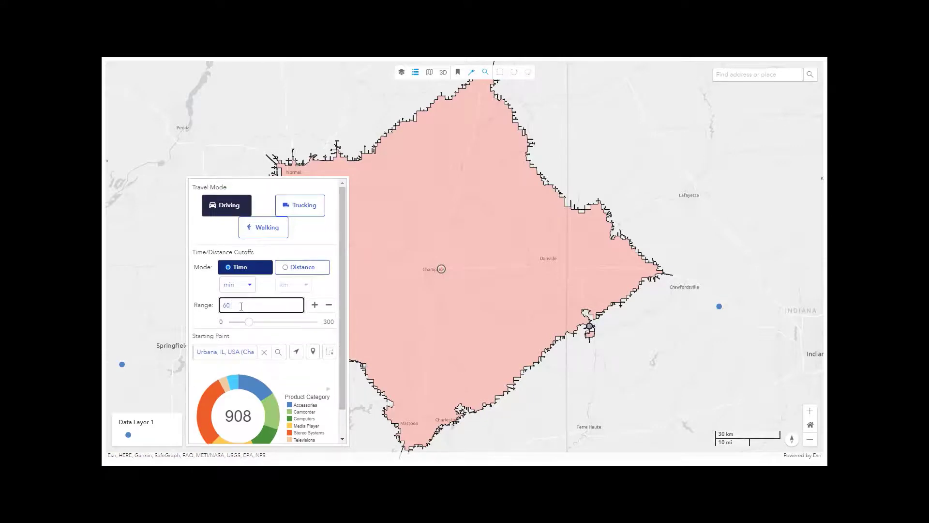
click(328, 351)
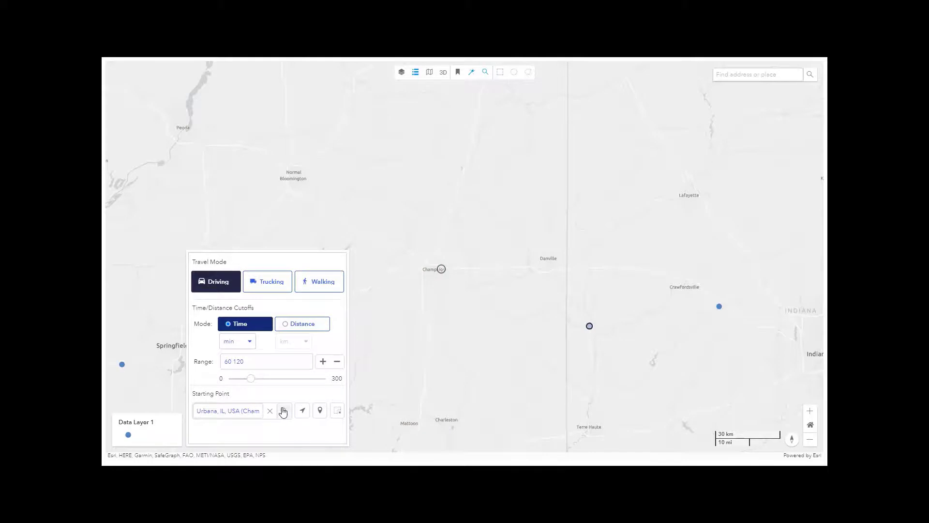
click(283, 410)
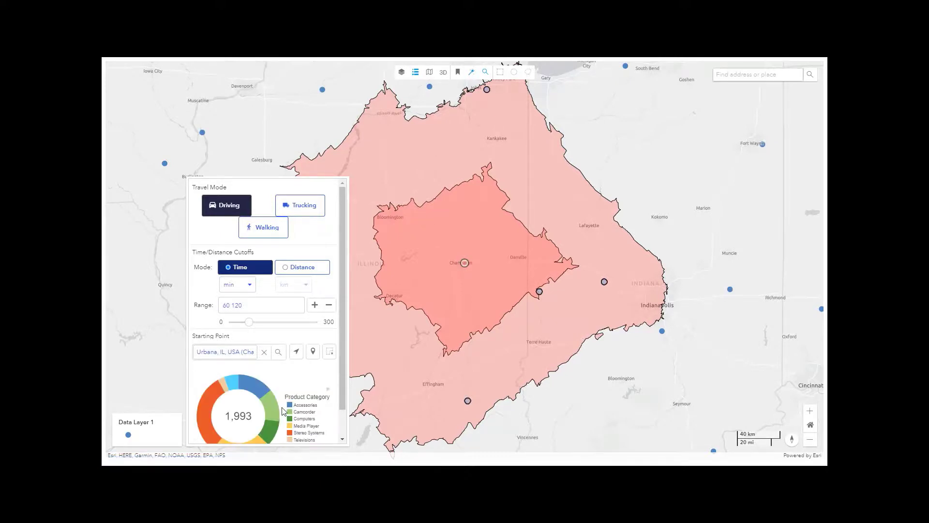
scroll(323, 390, down, 1)
mouse_move(203, 383)
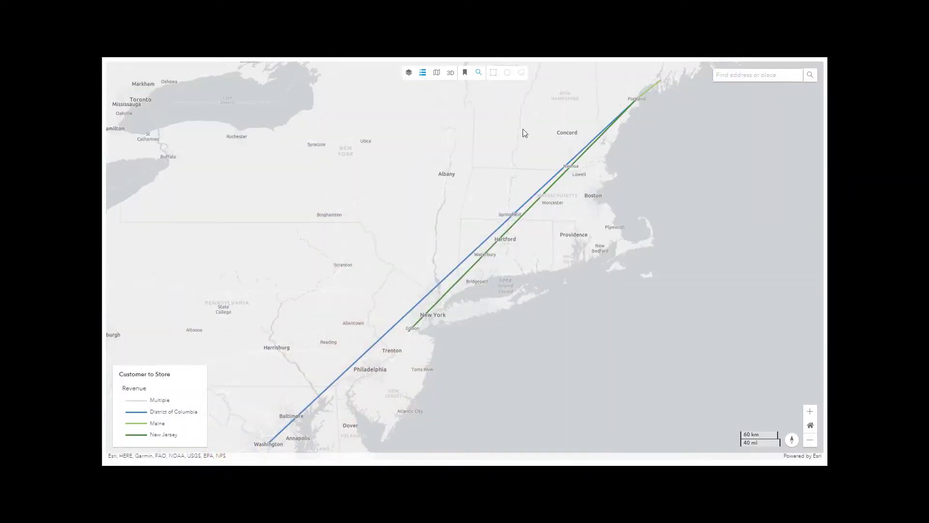
Generate route directions for the Customer to Store layer and hide the original straight-line layer.
click(408, 72)
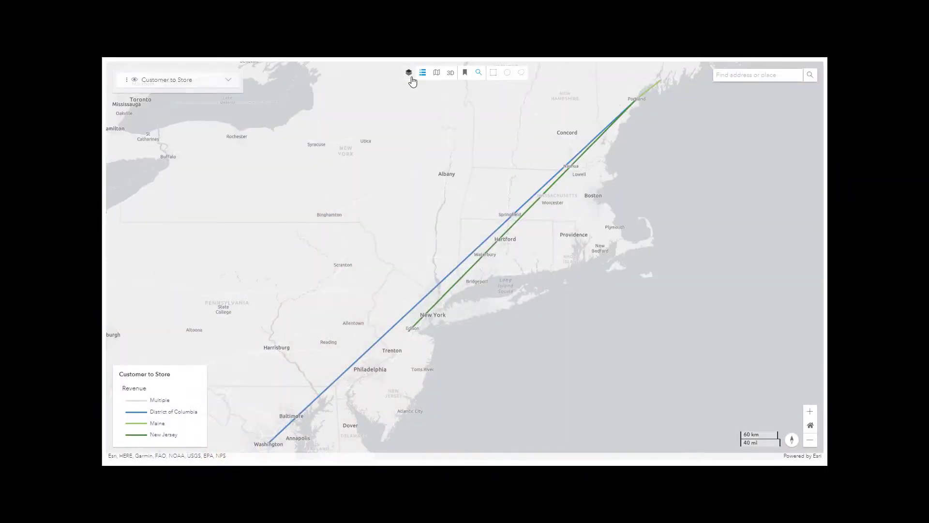
click(229, 80)
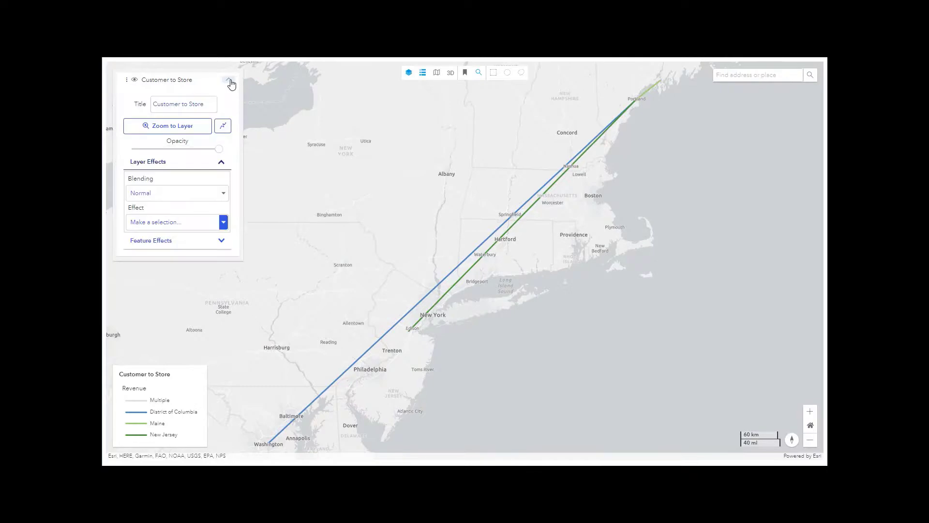
click(222, 125)
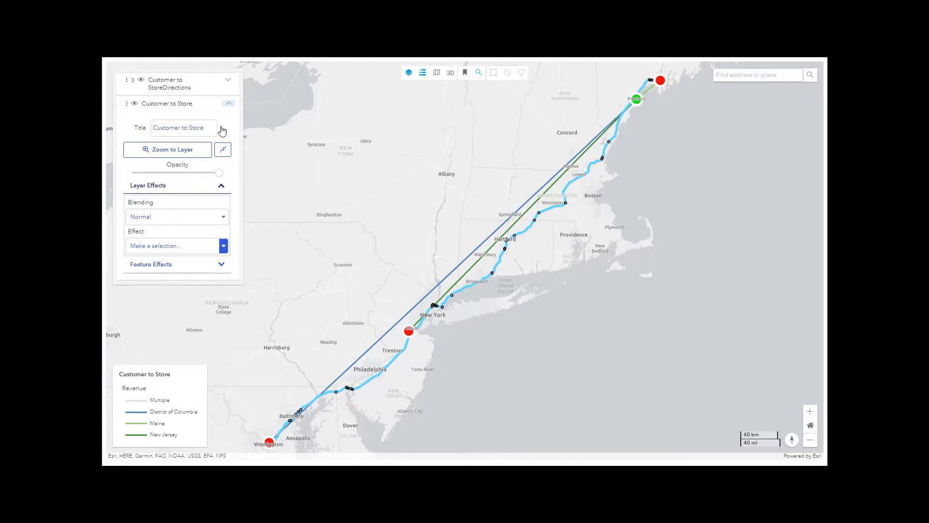
click(136, 105)
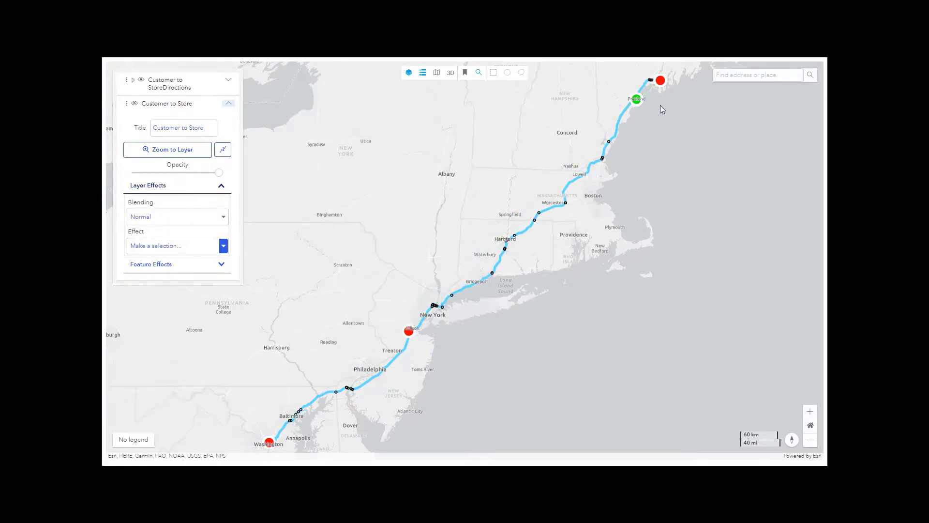
Examine the route stop northeast of Portland and page through the details of its direction lines.
drag(653, 113, 555, 201)
scroll(576, 164, up, 3)
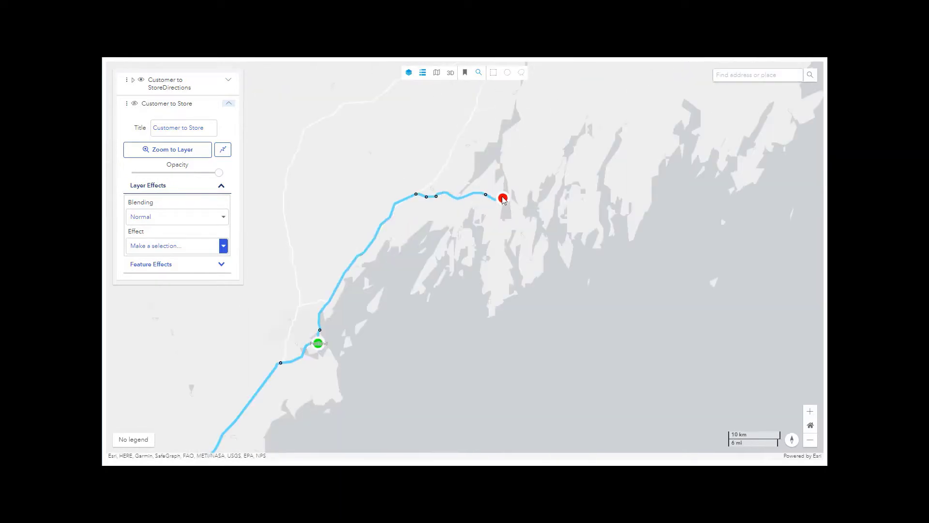
click(503, 198)
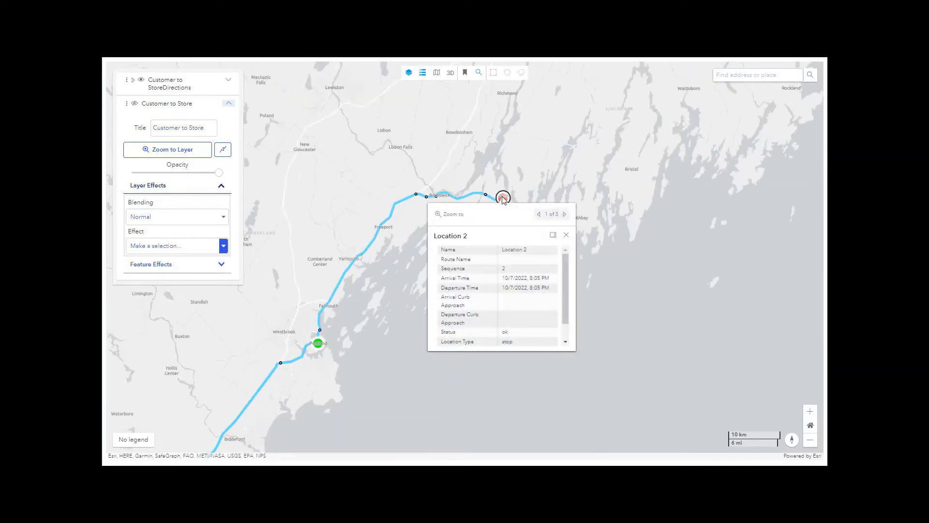
scroll(540, 279, down, 1)
click(566, 216)
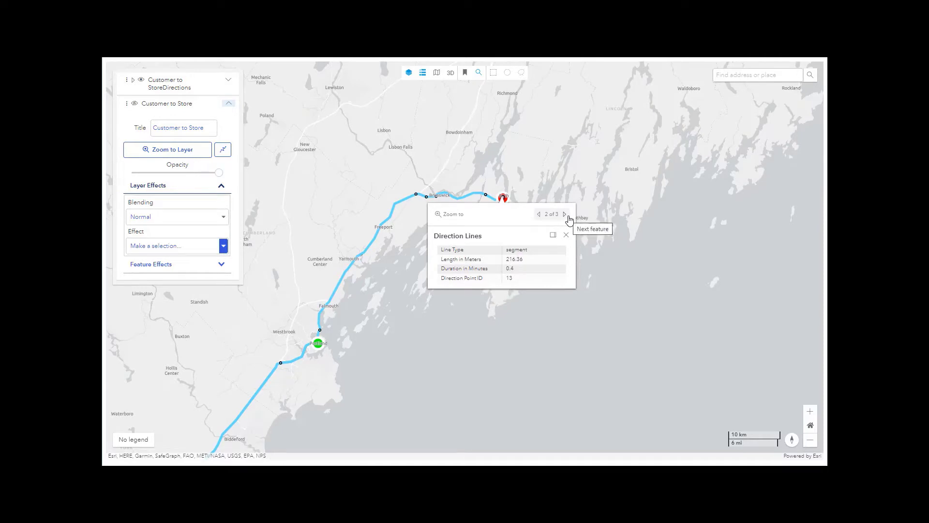
click(566, 216)
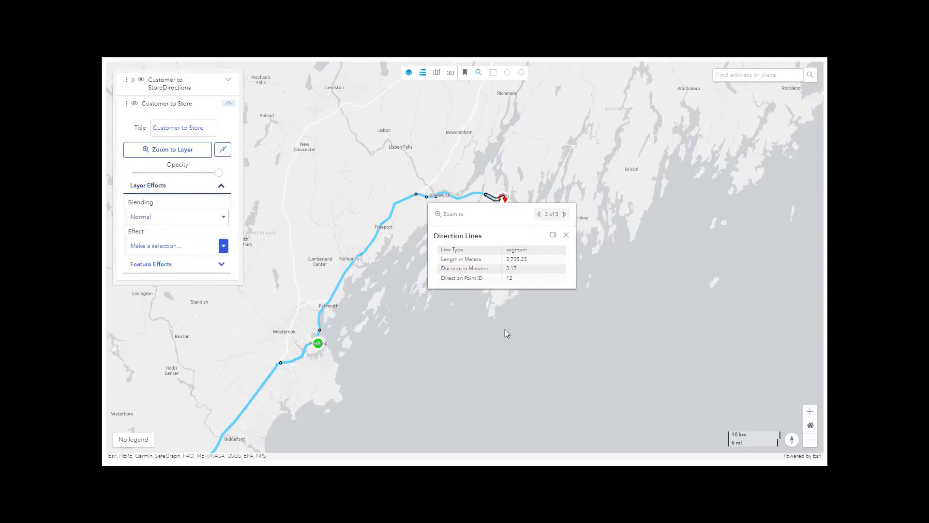
click(478, 358)
Follow the route southwest to New Brunswick and inspect the direction point where it leaves the main road.
drag(373, 390, 643, 172)
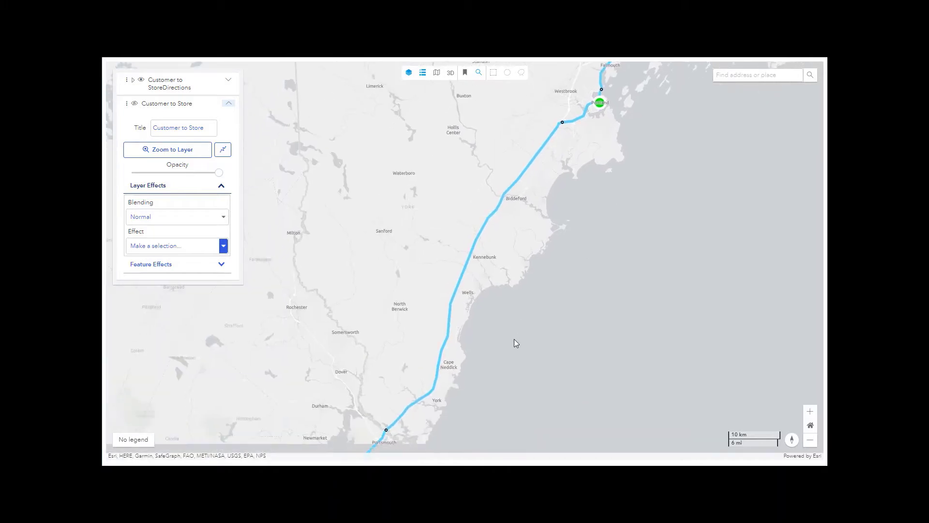
scroll(514, 339, down, 3)
drag(520, 347, 603, 169)
scroll(383, 363, up, 3)
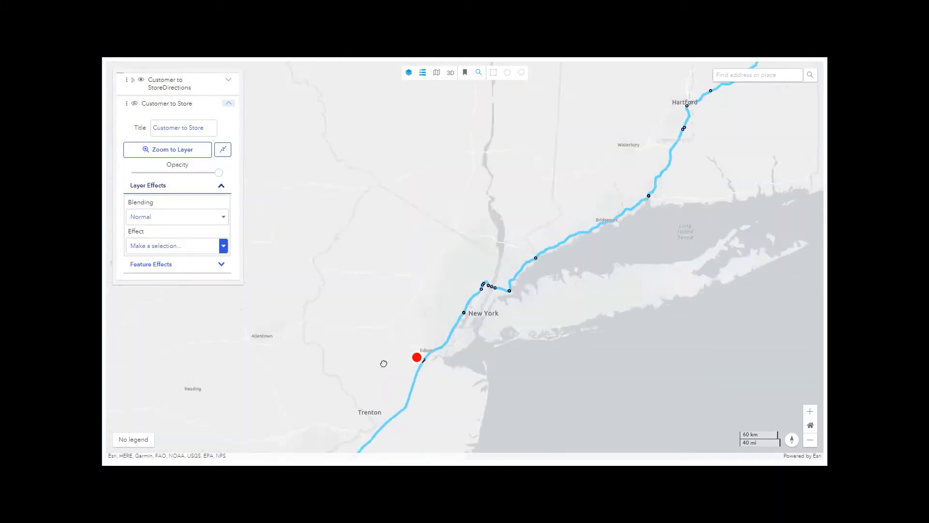
scroll(457, 365, up, 4)
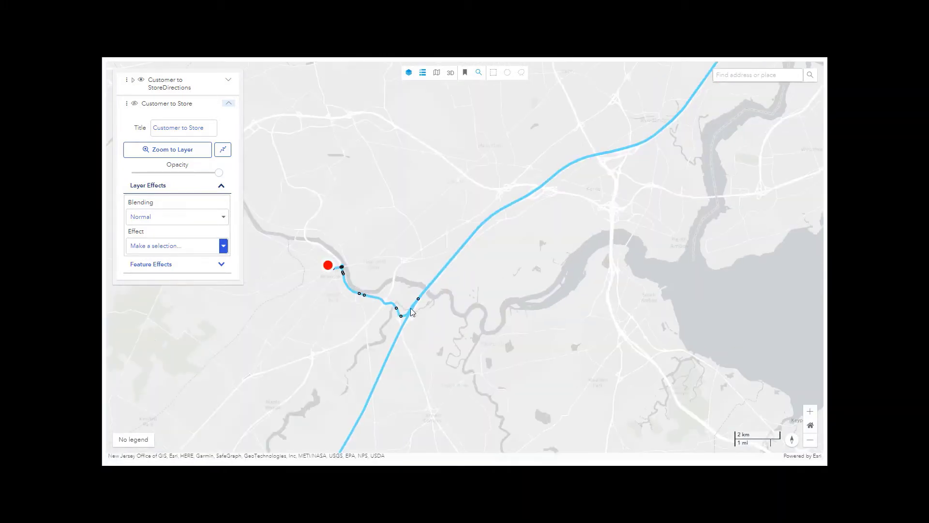
click(419, 300)
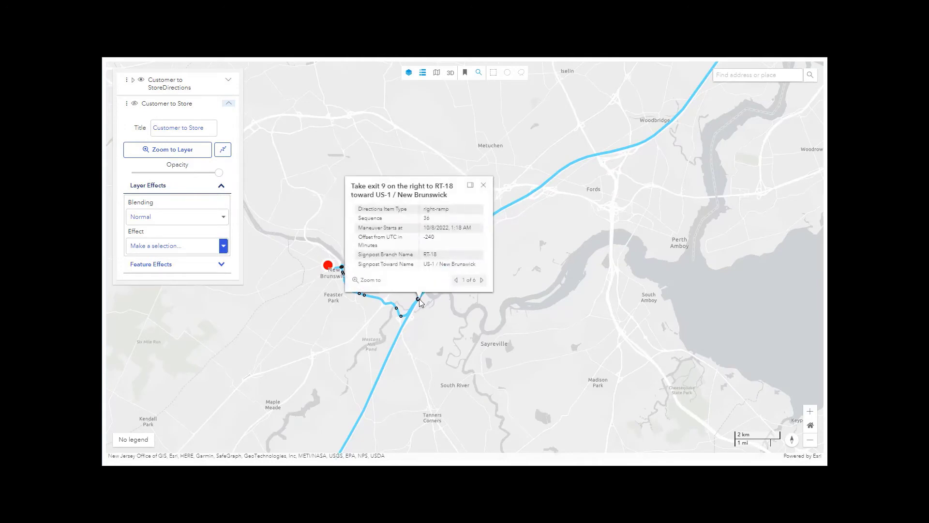